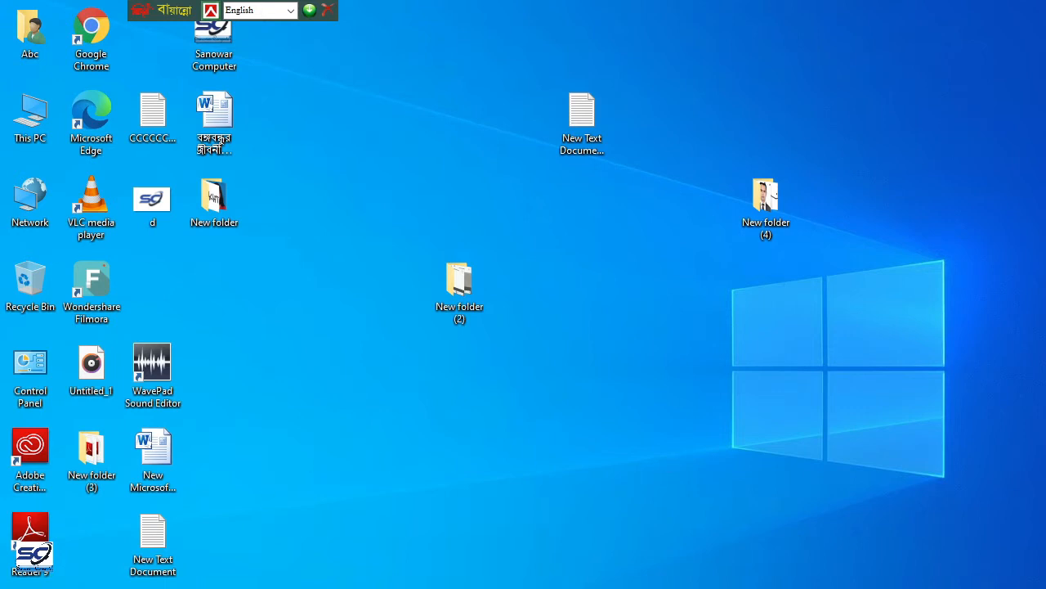
Step: Launch Adobe Photoshop CS and dismiss its Welcome Screen
key("super")
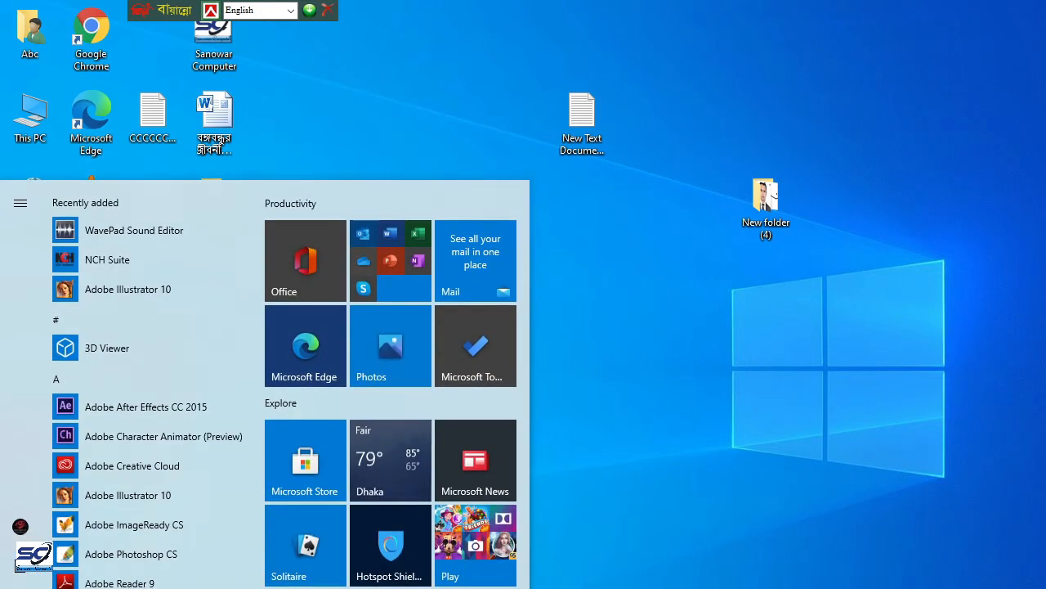
left_click(105, 559)
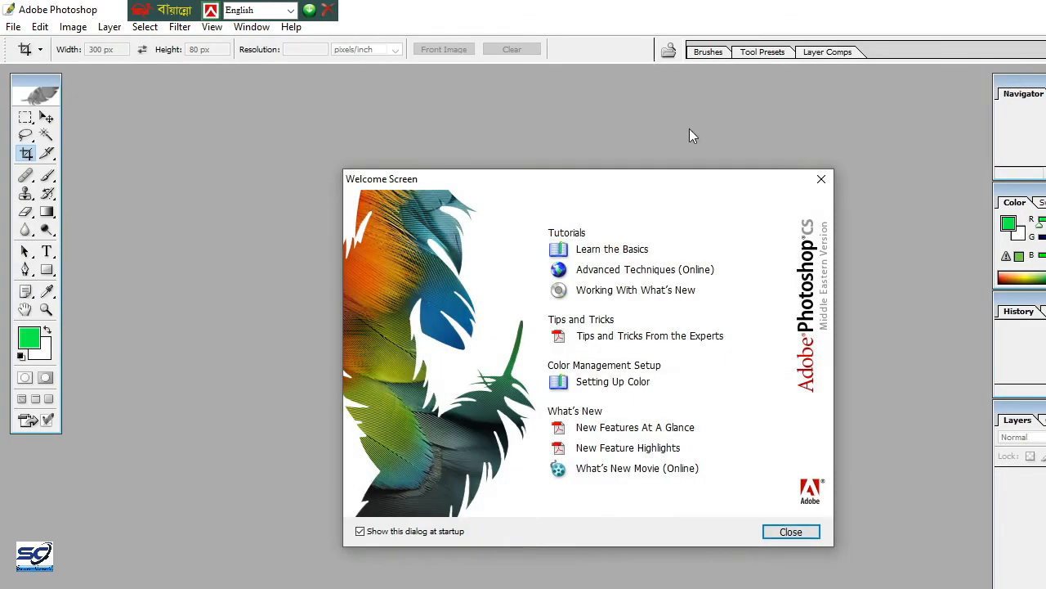
left_click(821, 180)
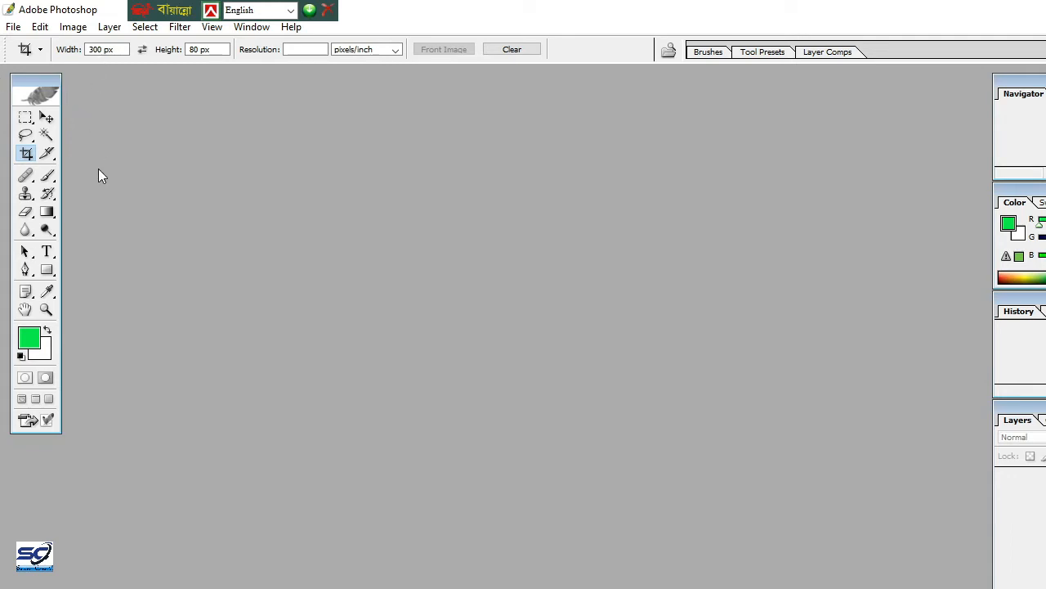
Step: Open Pic-4.jpg and Sig.jpg together from New folder (4) on the desktop
left_click(13, 27)
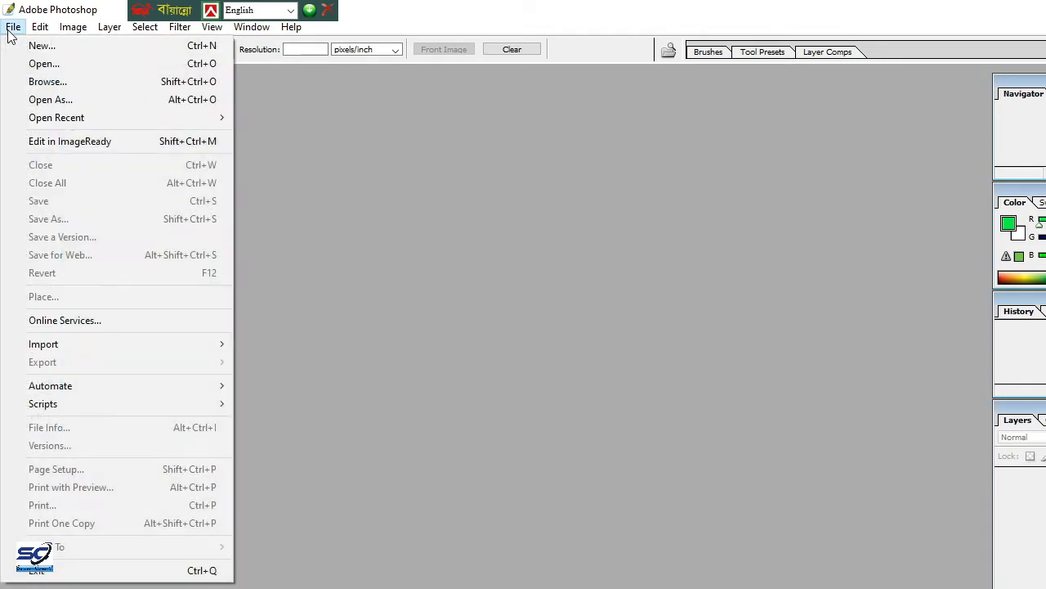
left_click(37, 64)
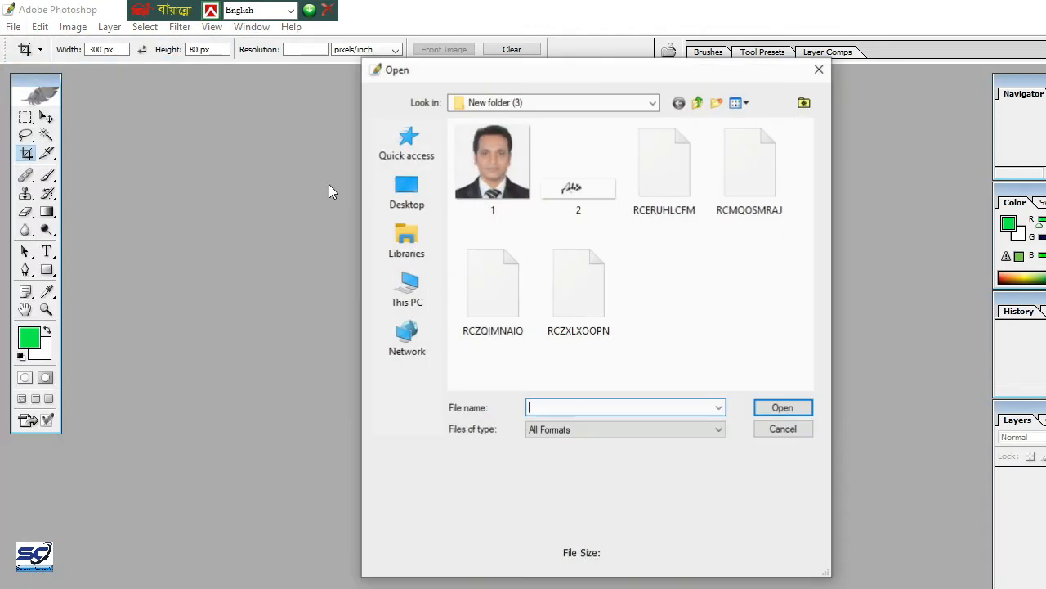
left_click(413, 200)
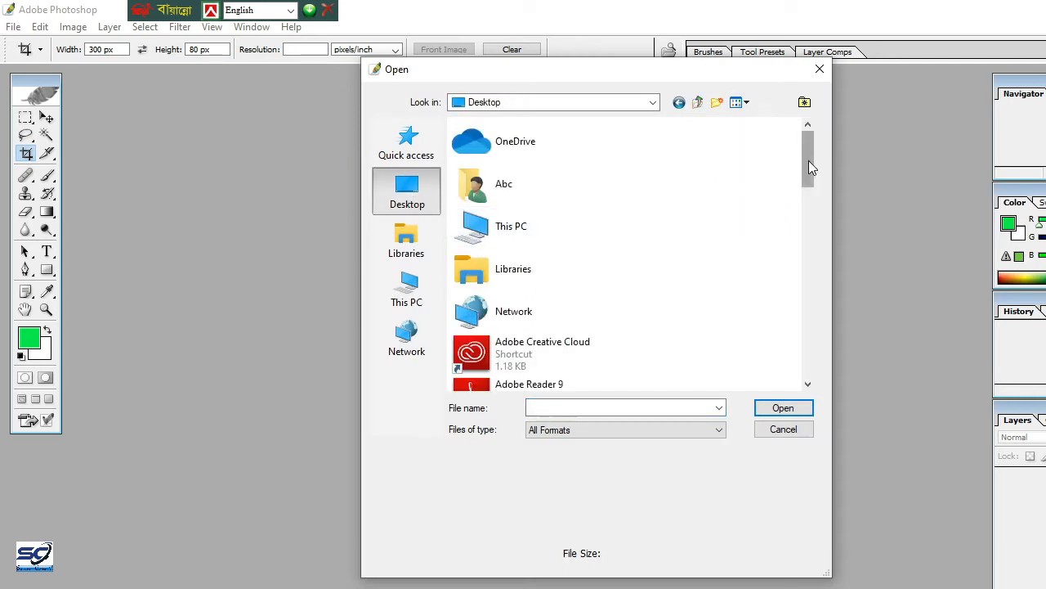
left_click_drag(809, 160, 787, 283)
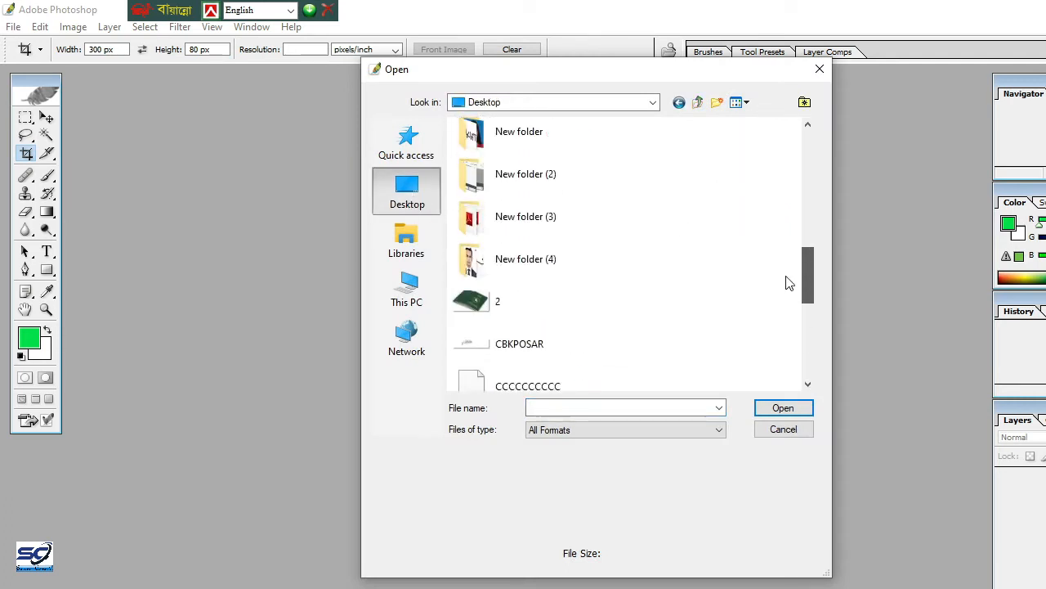
double_click(553, 273)
left_click_drag(626, 264, 490, 166)
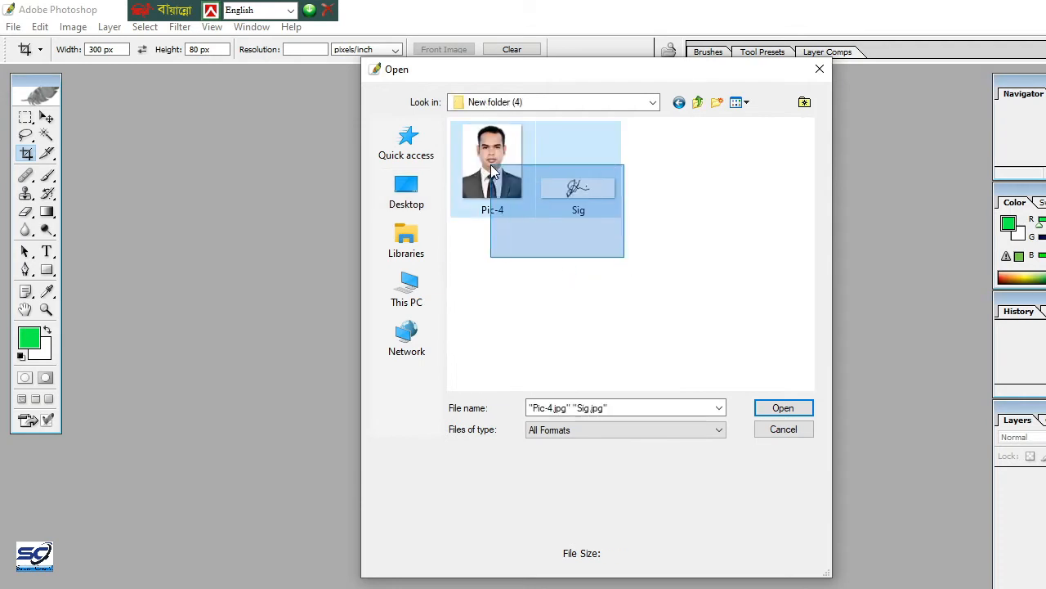
left_click(781, 409)
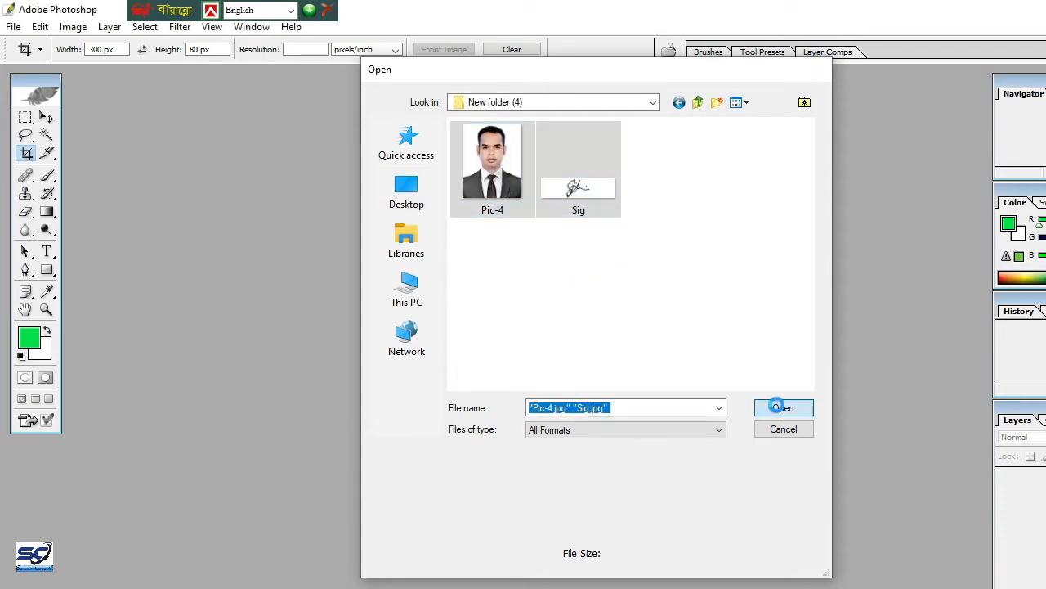
Step: Close the signature image and the portrait photo
left_click(315, 86)
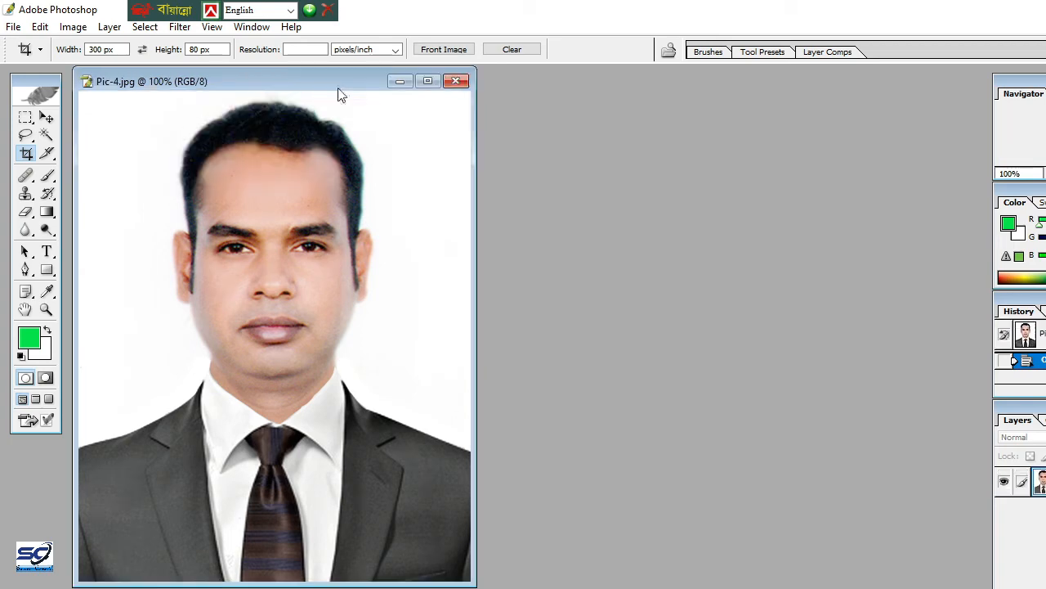
left_click(455, 80)
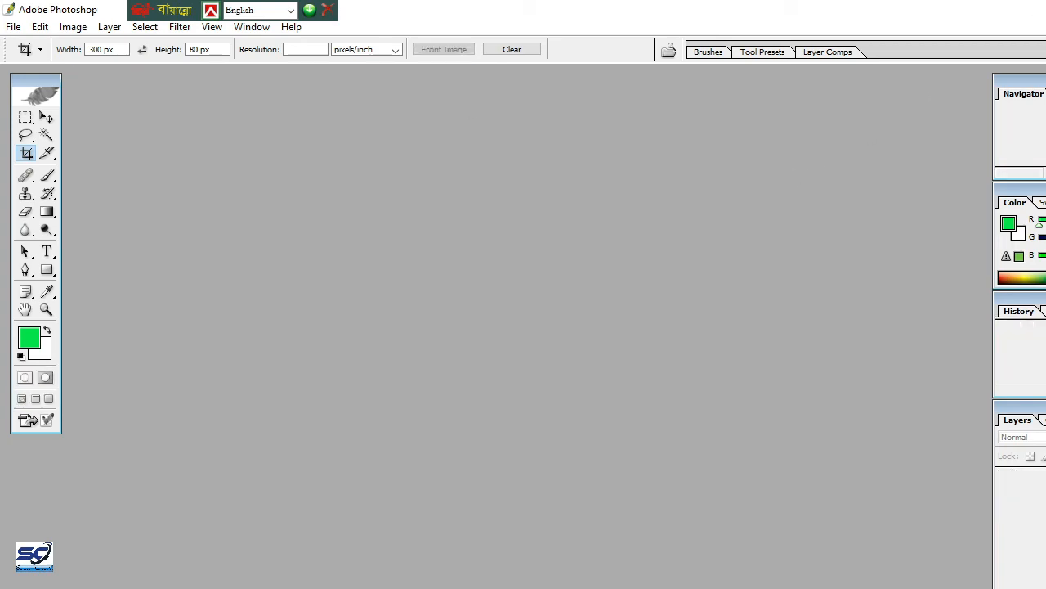
Step: Bring both images from the desktop's New folder (4) into Photoshop and place the signature window beside the portrait
left_click(1036, 6)
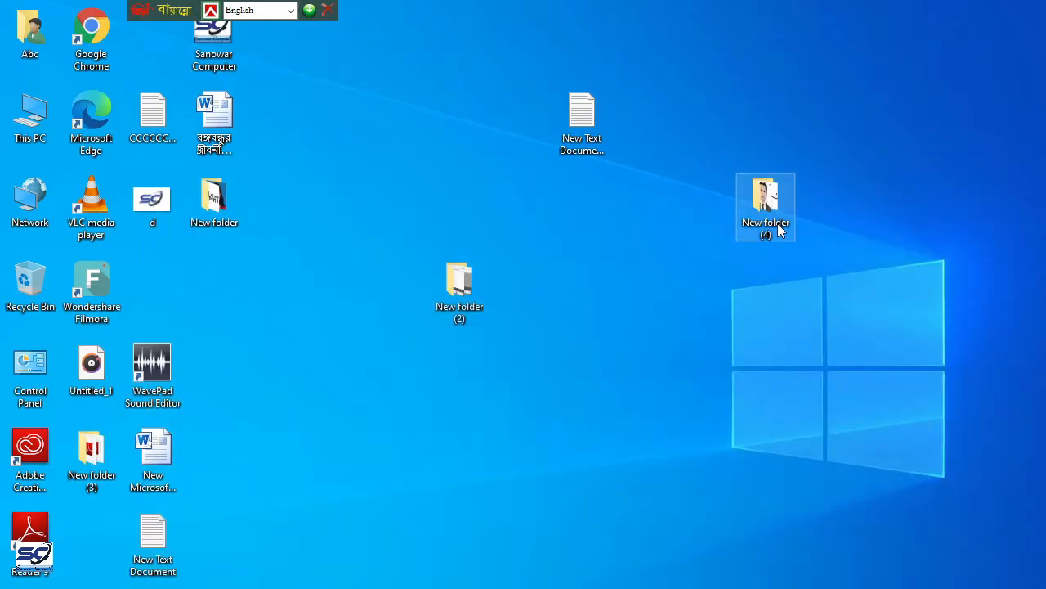
double_click(778, 231)
left_click_drag(435, 245, 572, 417)
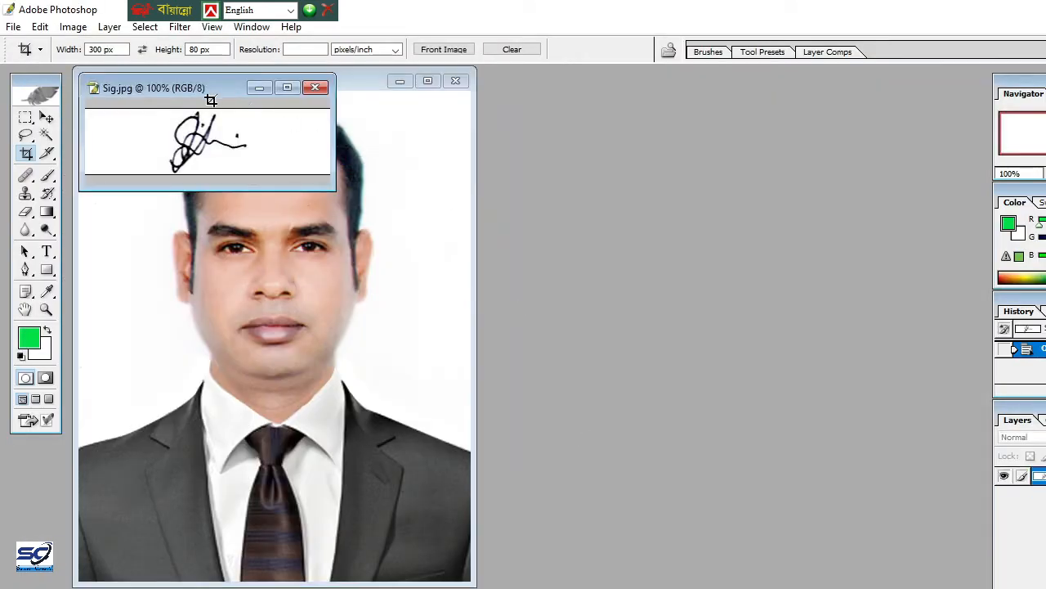
left_click_drag(201, 90, 730, 242)
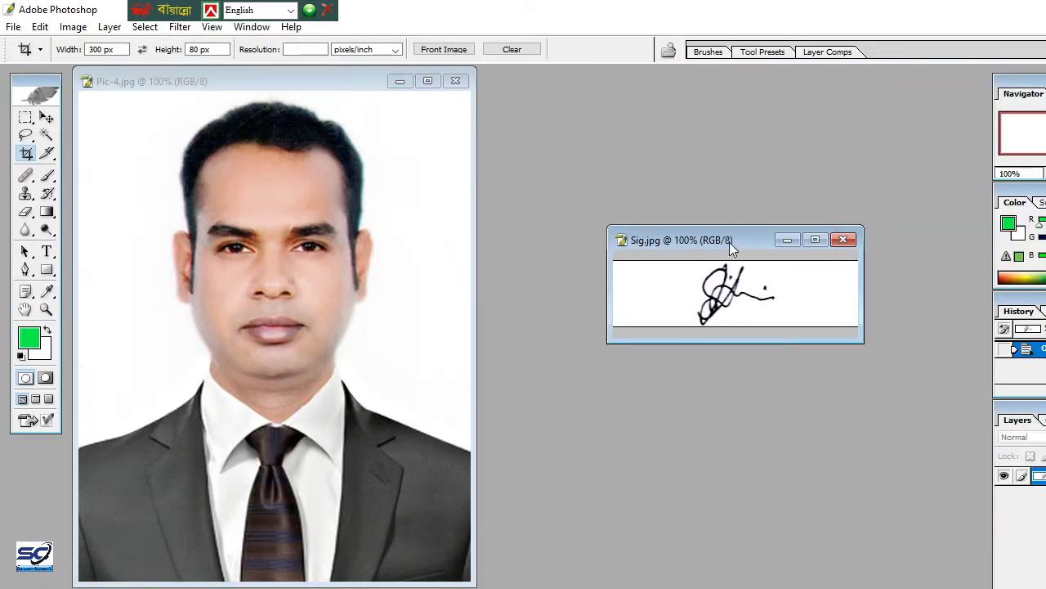
Step: Maximize the Pic-4.jpg window and activate the Crop tool
left_click(426, 83)
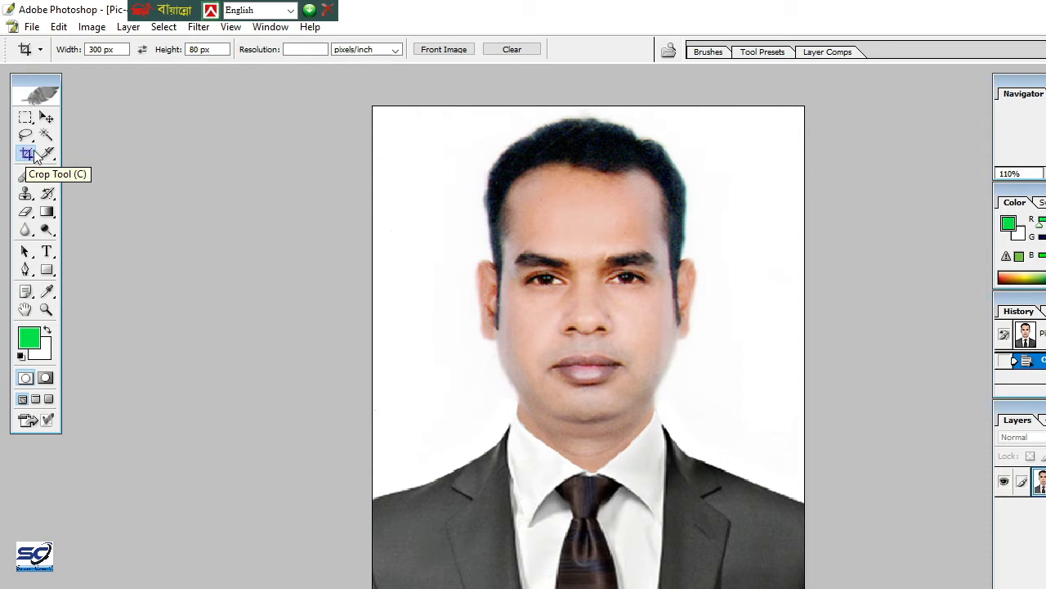
left_click(46, 117)
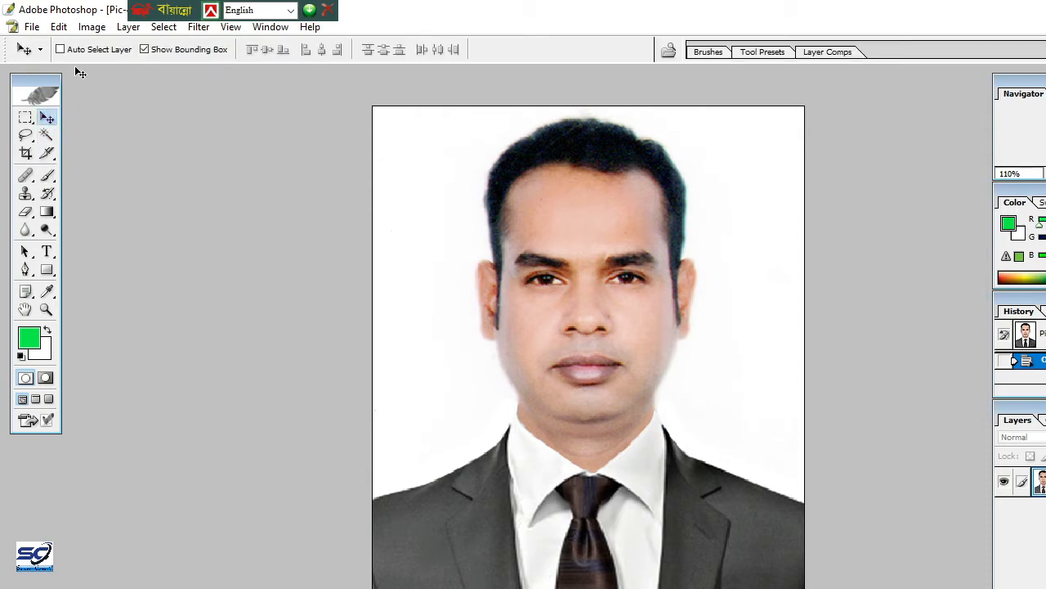
left_click(27, 152)
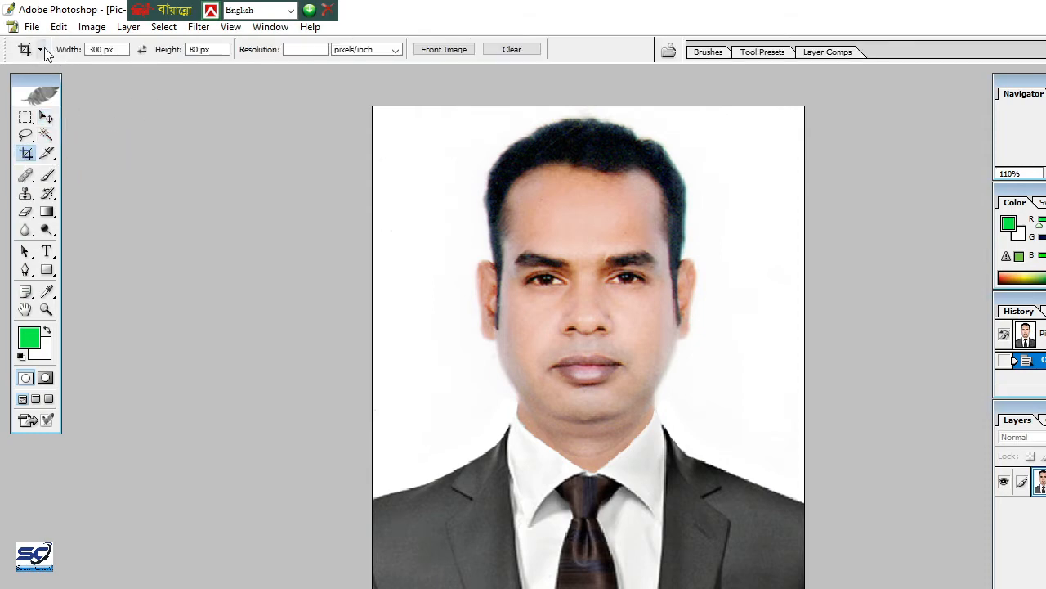
Step: Set the Crop tool's width and height to 300 px each
left_click(95, 49)
left_click(95, 49)
left_click(222, 52)
left_click(102, 49)
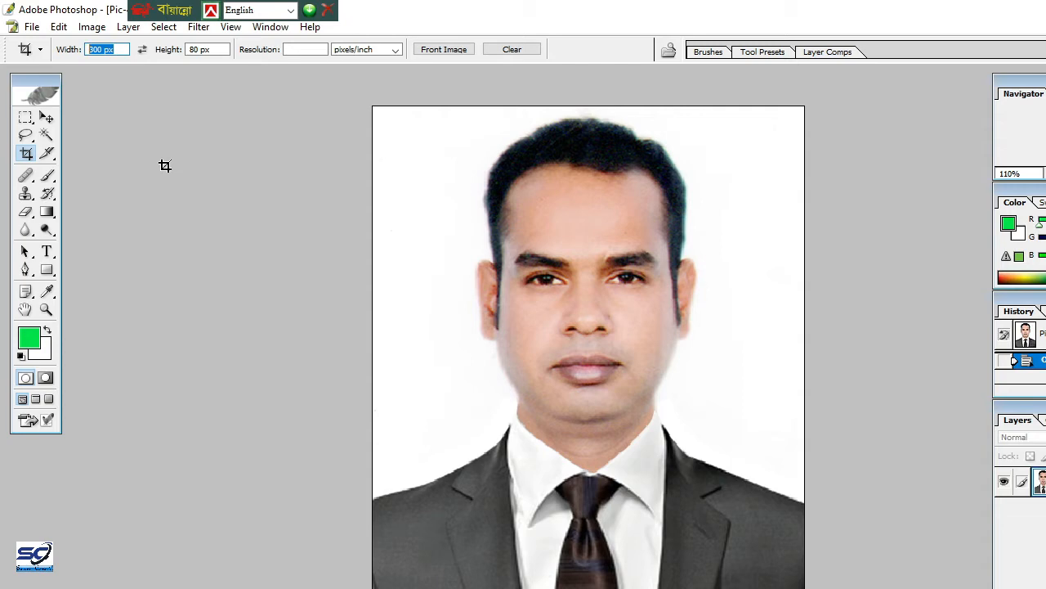
type("300px")
left_click(229, 51)
left_click_drag(222, 51, 110, 45)
type("300")
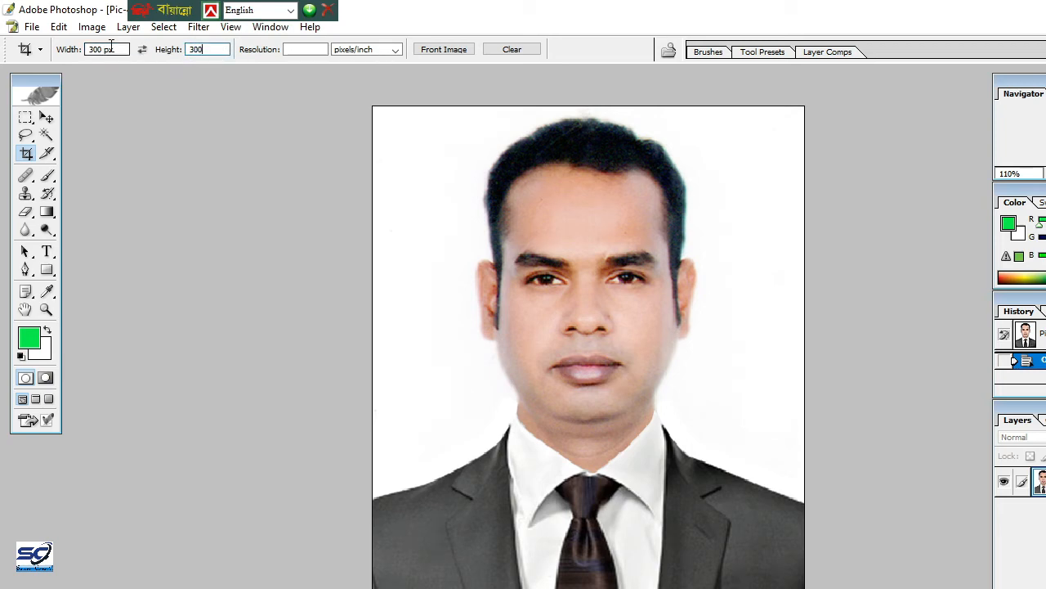
type("px")
Step: Set the crop size to 600 px by 600 px and crop the portrait to a full-width square around head and shoulders
left_click_drag(95, 49, 89, 50)
type("6")
left_click_drag(196, 50, 190, 49)
type("6")
mouse_move(373, 105)
left_mouse_down()
mouse_move(759, 433)
mouse_move(804, 538)
left_mouse_up()
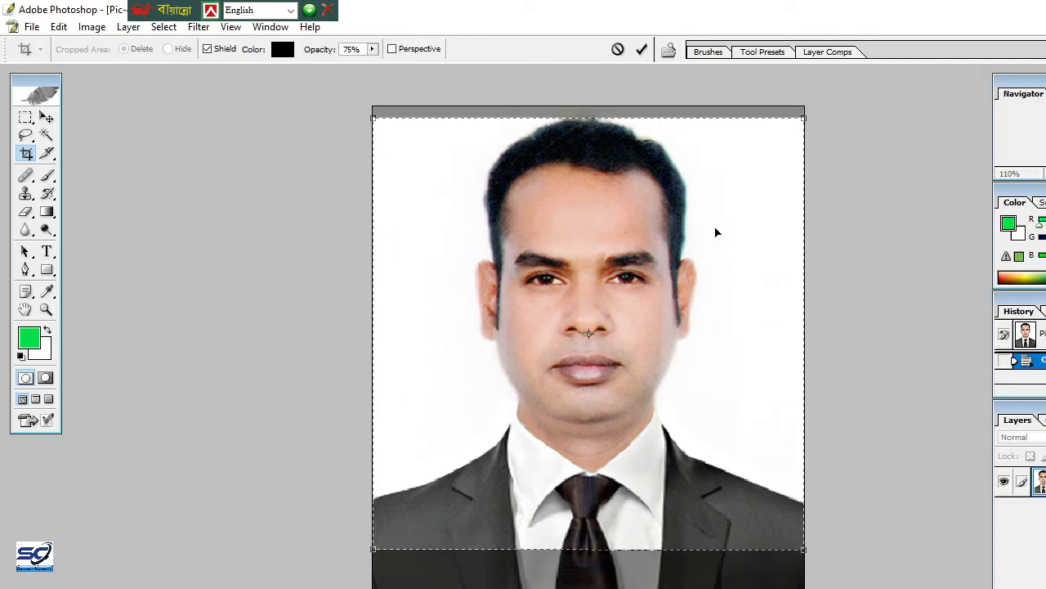
key("Return")
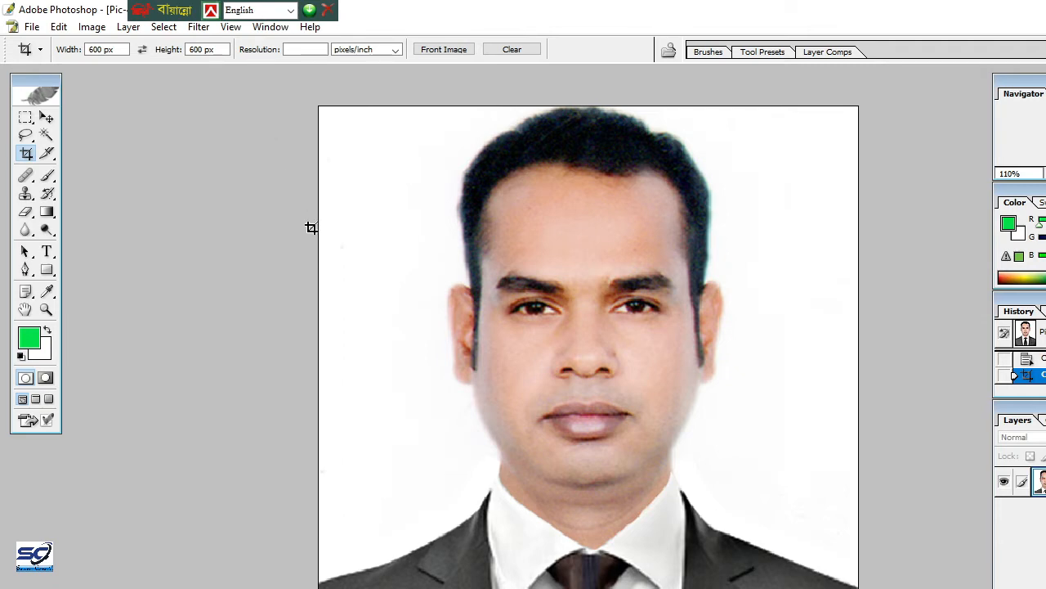
Step: Start saving the cropped portrait under a new name, using a newly created folder on the desktop as the location
left_click(31, 27)
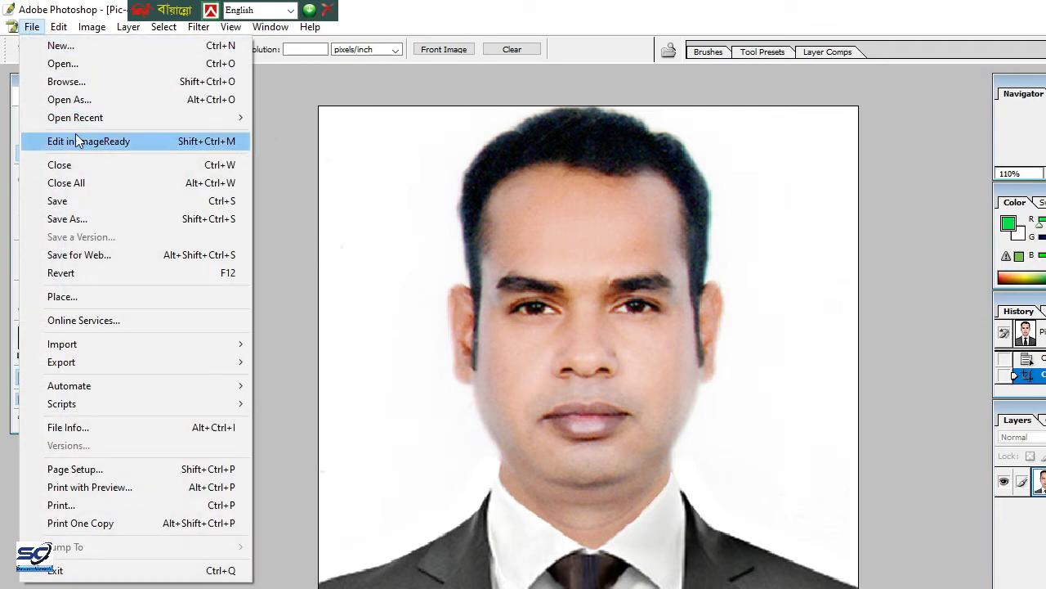
left_click(69, 222)
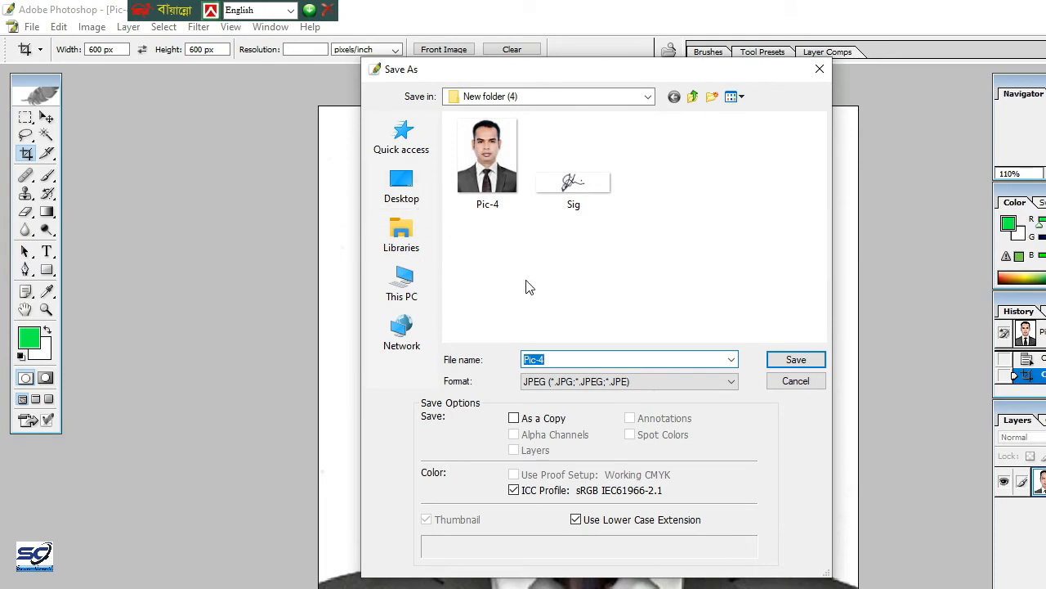
left_click(402, 194)
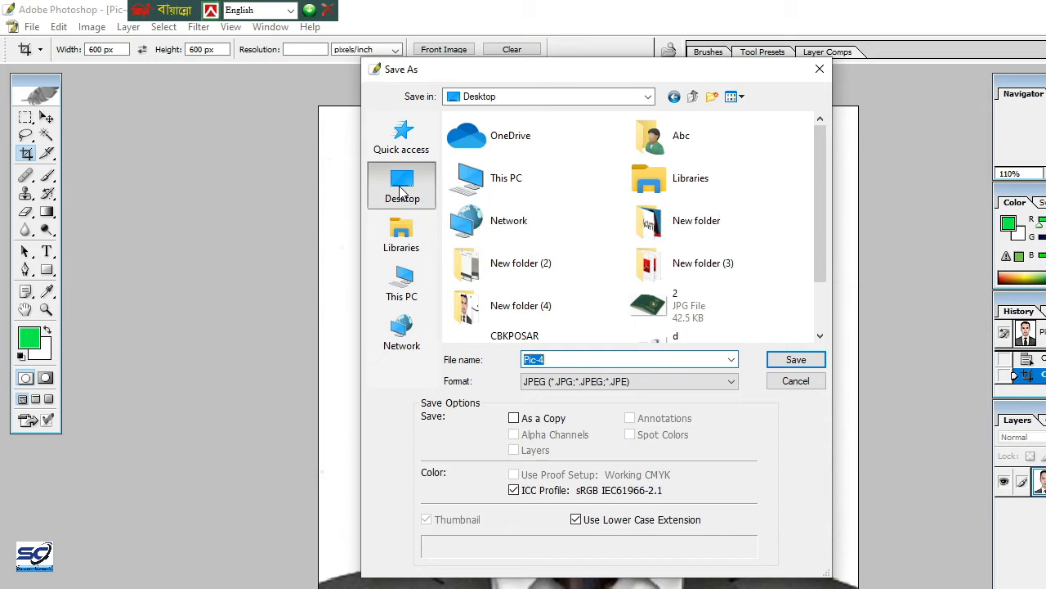
left_click(712, 97)
left_click(666, 327)
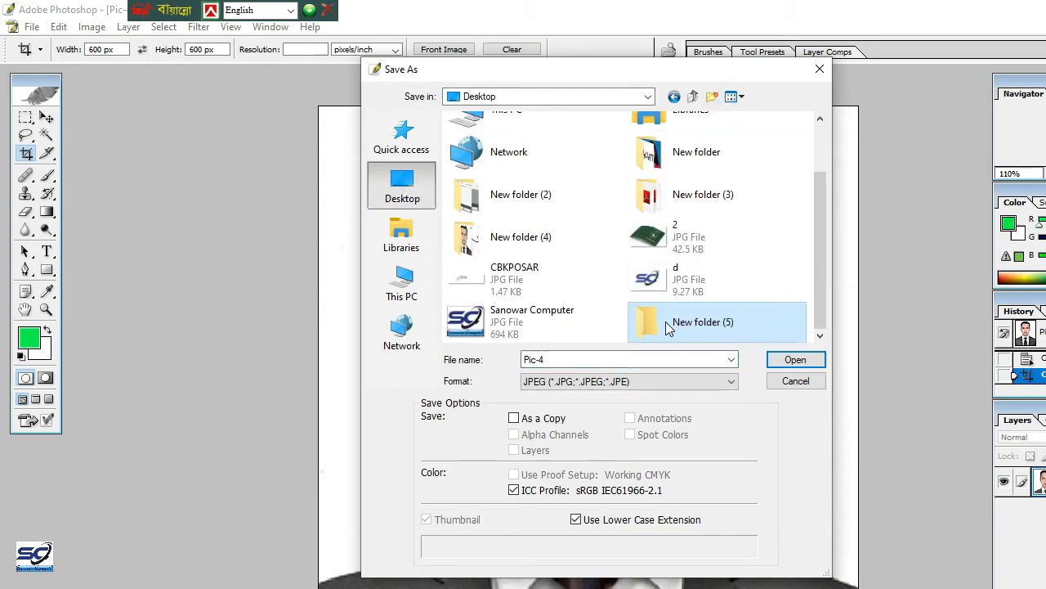
double_click(666, 325)
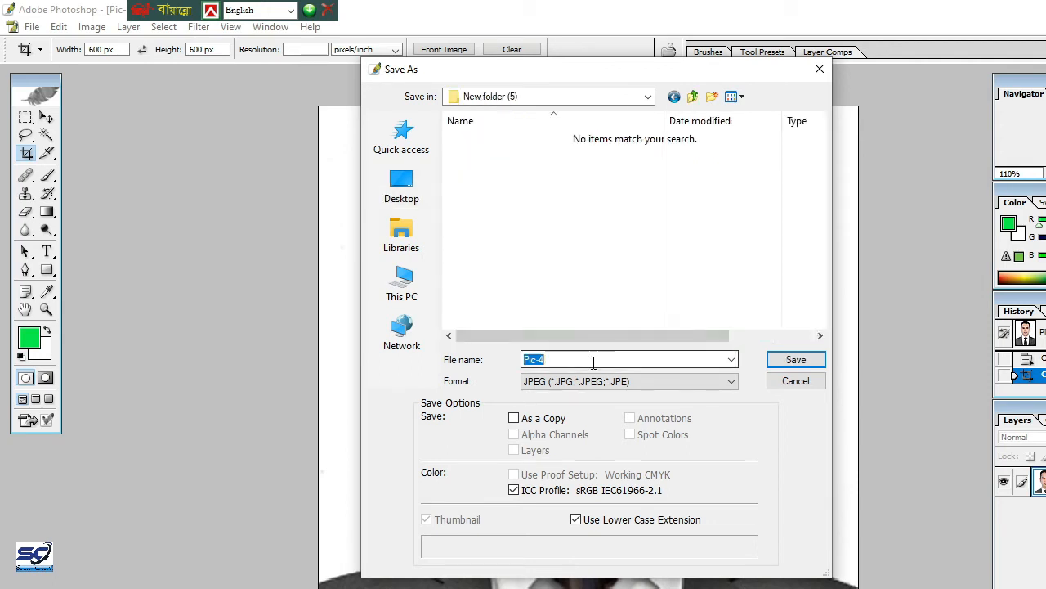
Step: Save the portrait as a JPEG named 1 with quality 8 (High)
type("1")
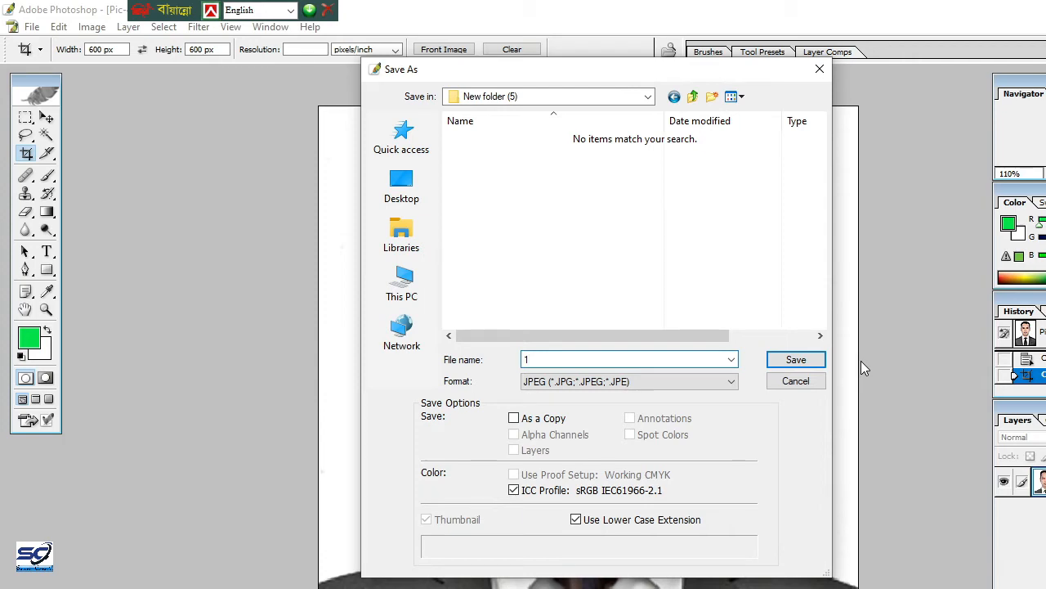
left_click(817, 363)
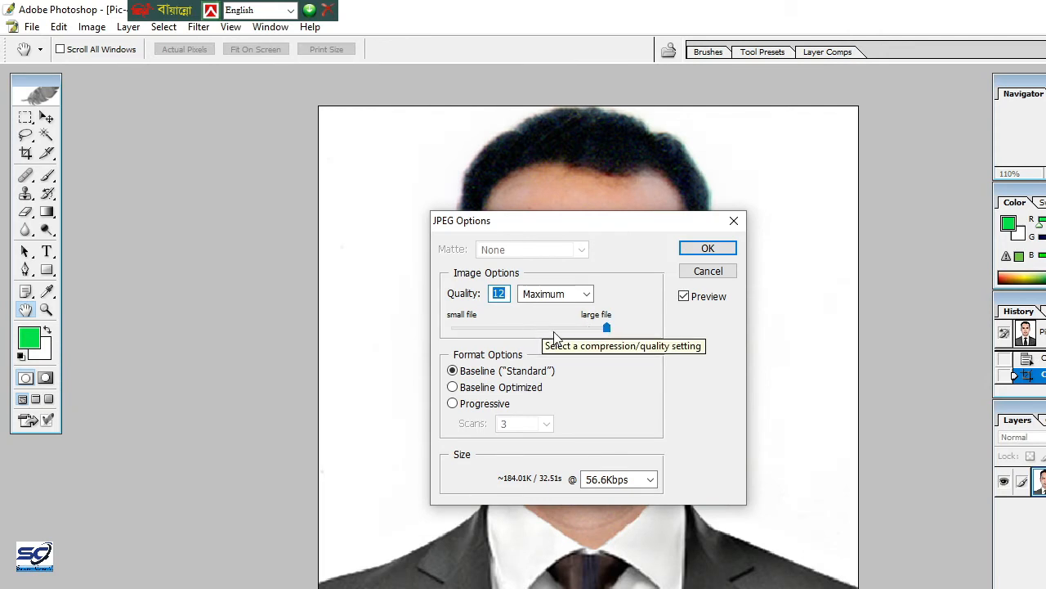
left_click(555, 328)
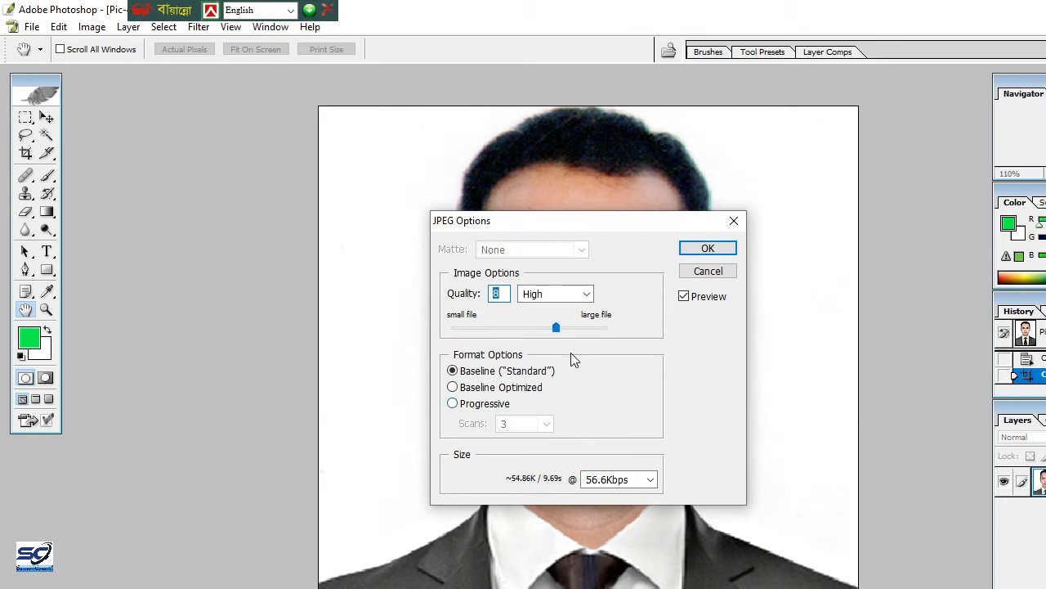
left_click(502, 294)
left_click(568, 328)
left_click(570, 328)
left_click_drag(569, 327, 558, 328)
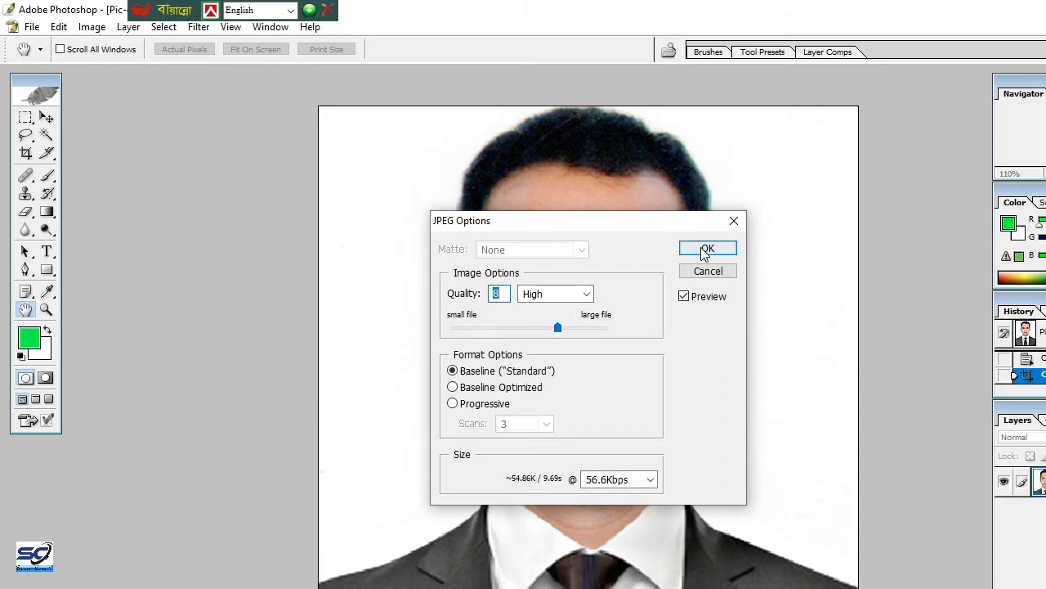
left_click(704, 251)
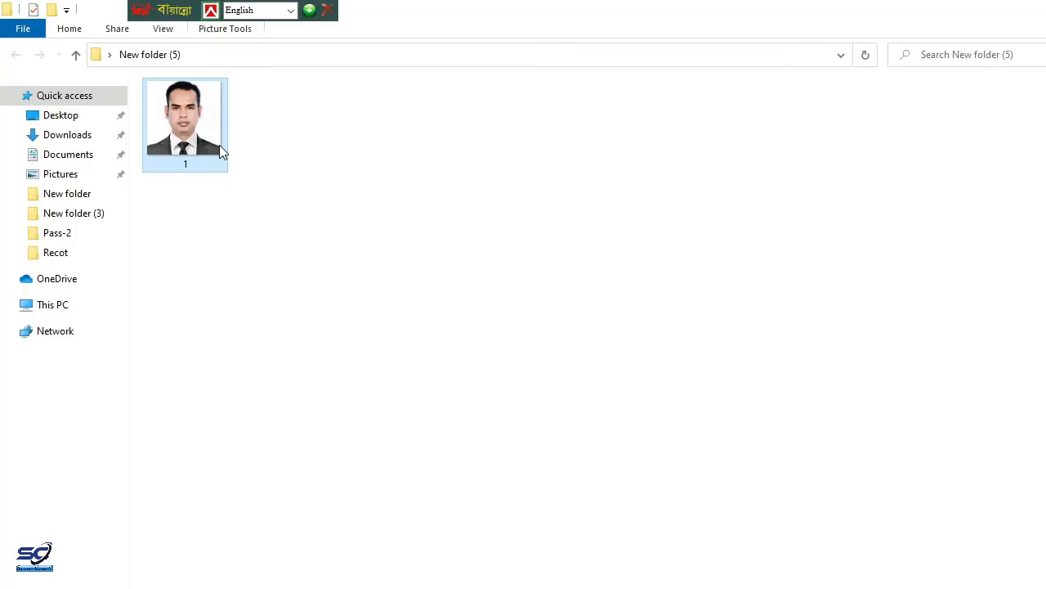
Step: Check the dimensions and file size of saved image 1 in its folder, and return to Photoshop
mouse_move(219, 144)
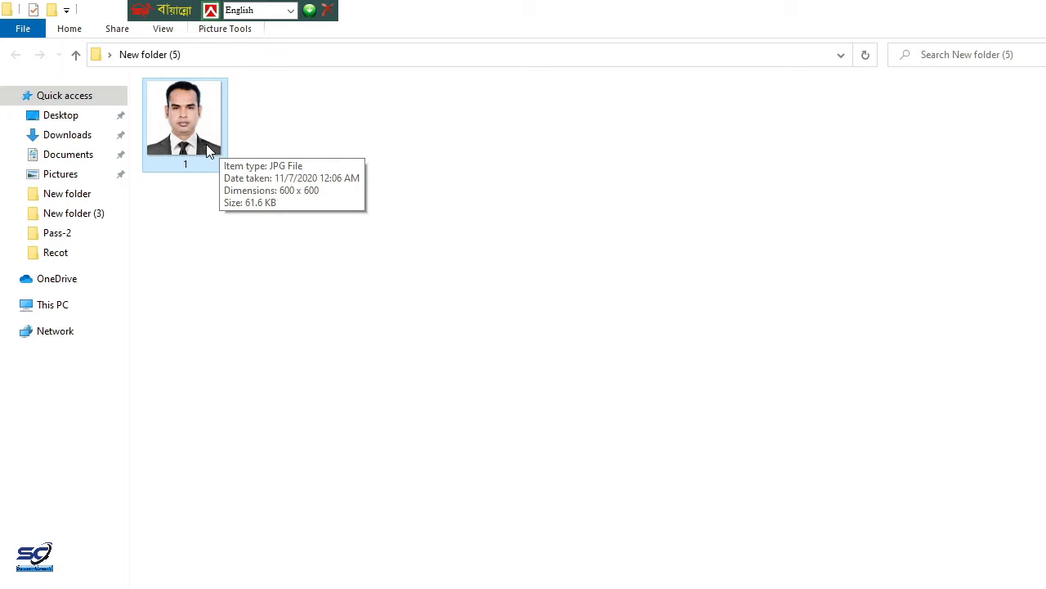
key("alt+Tab")
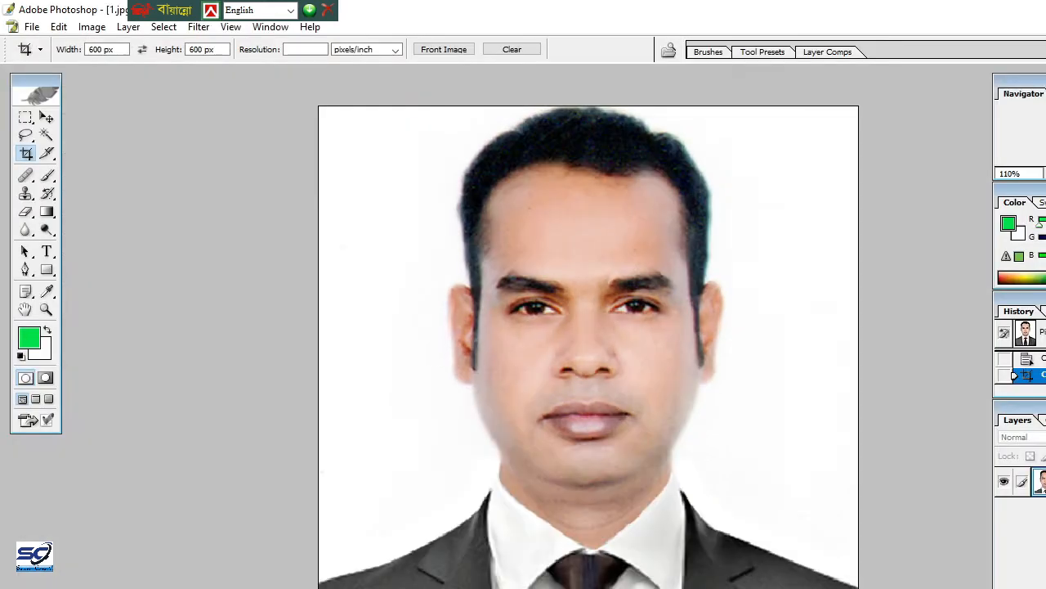
Step: Set the crop size to 300 px by 300 px and crop the portrait over its full area
left_click(91, 49)
left_click_drag(95, 50, 87, 55)
type("3")
left_click_drag(197, 50, 180, 53)
type("3")
left_click_drag(319, 107, 858, 587)
key("Return")
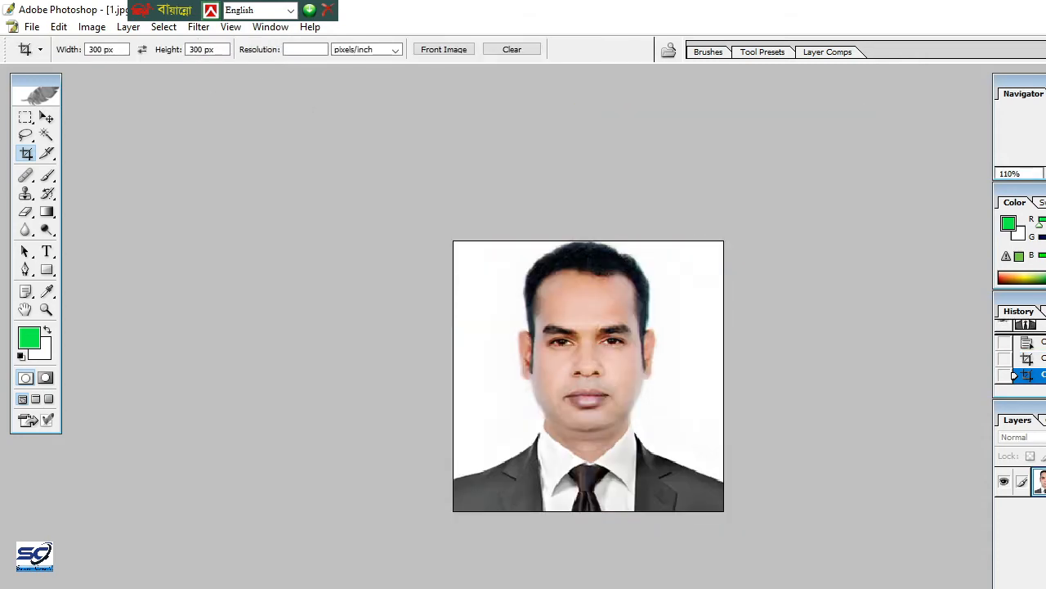
Step: Save the newly cropped portrait as a JPEG named 2 with quality 8 (High), and check the file in its folder
left_click(32, 27)
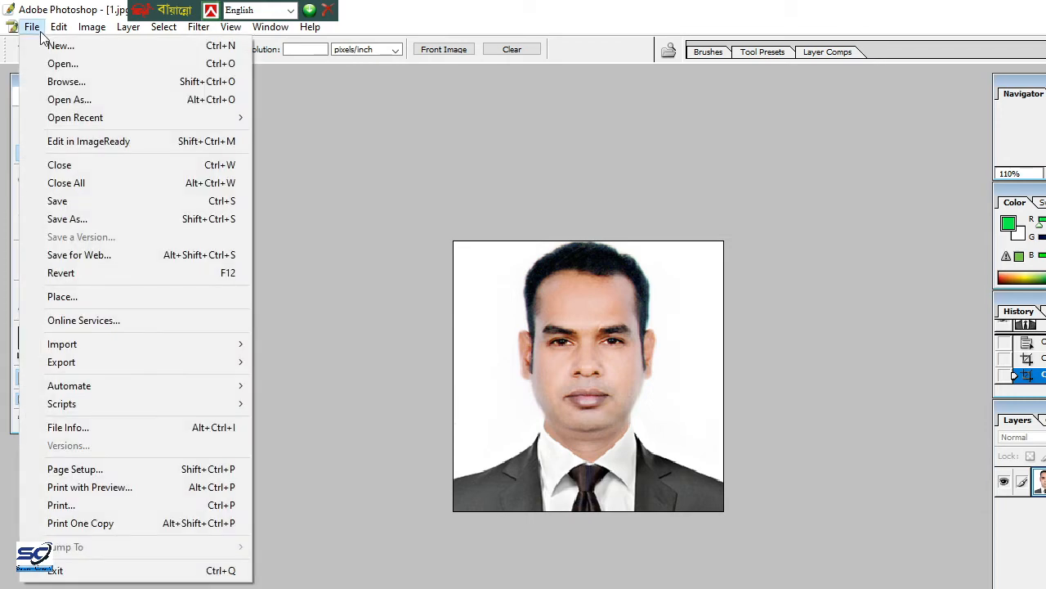
left_click(69, 219)
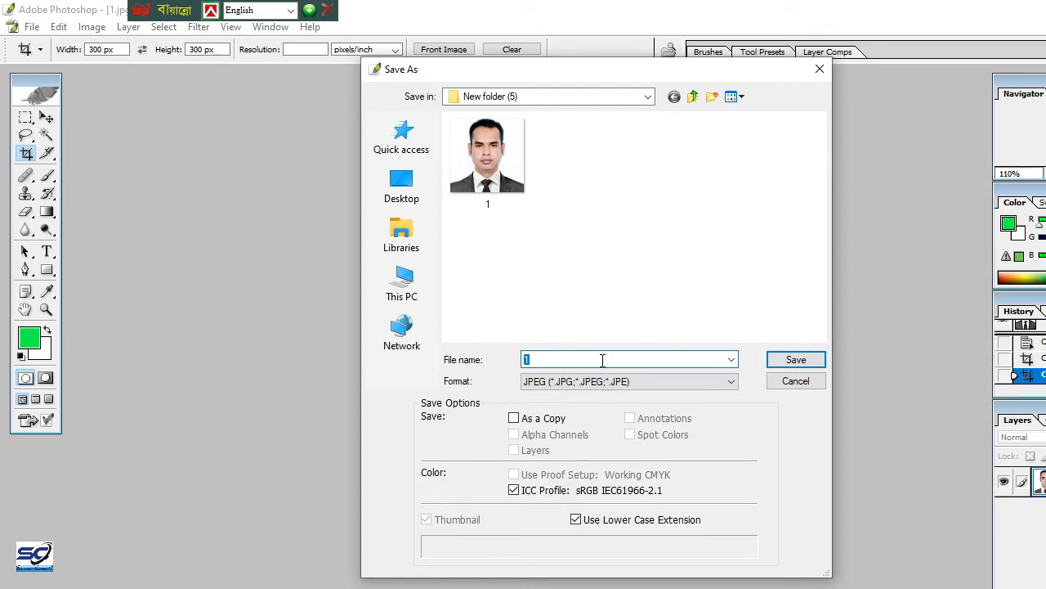
type("2")
left_click(799, 361)
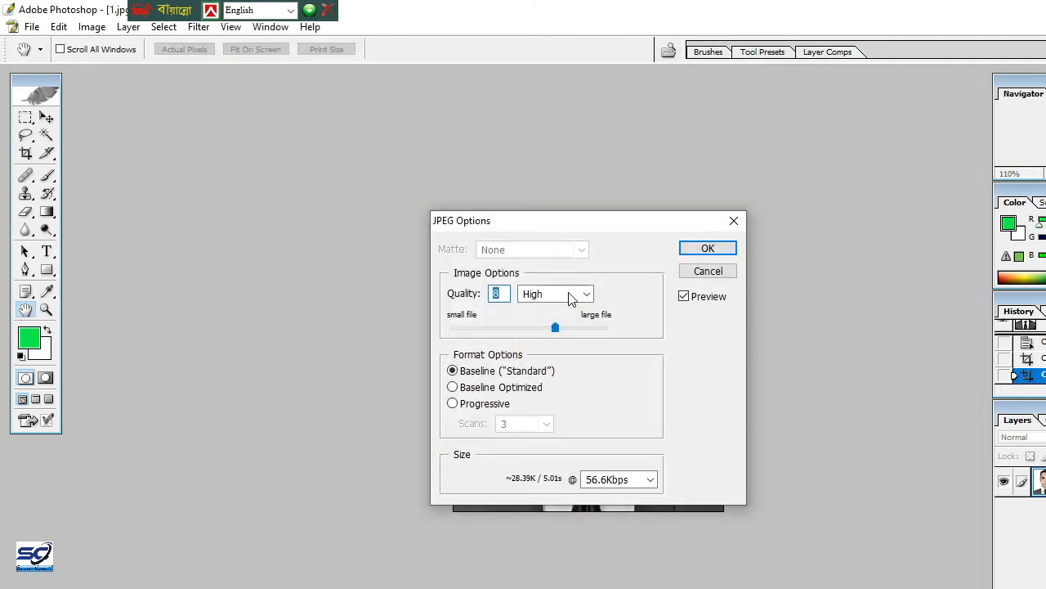
left_click(707, 249)
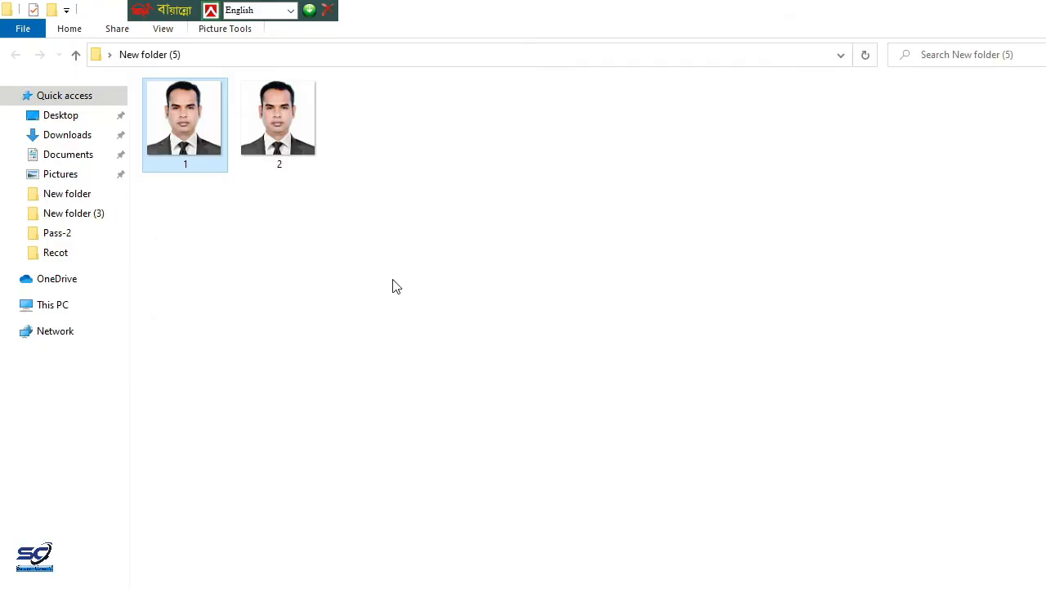
left_click(301, 156)
mouse_move(301, 155)
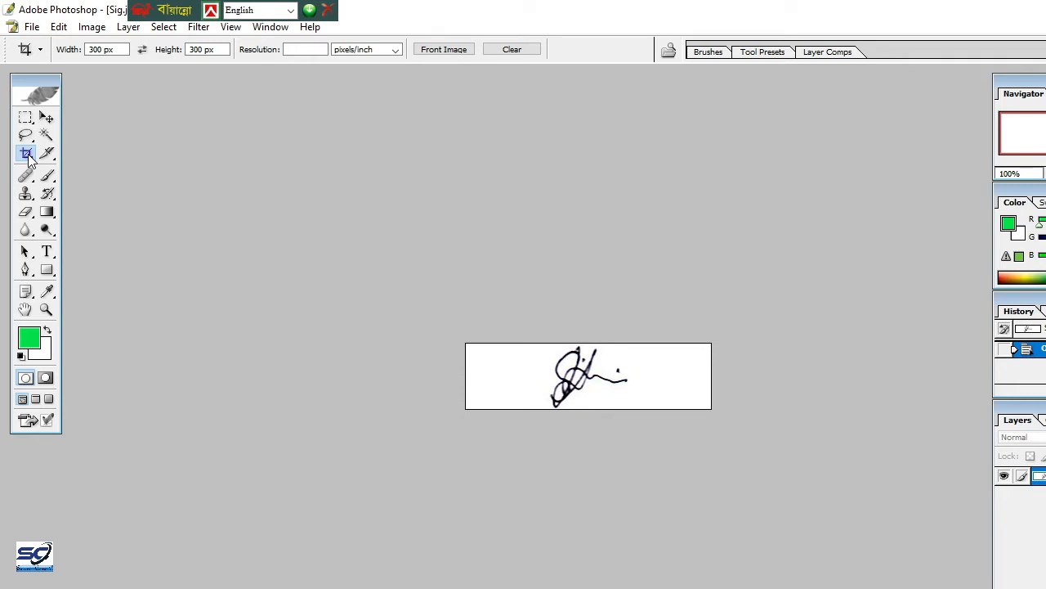
double_click(102, 49)
left_click_drag(462, 341, 727, 419)
right_click(576, 366)
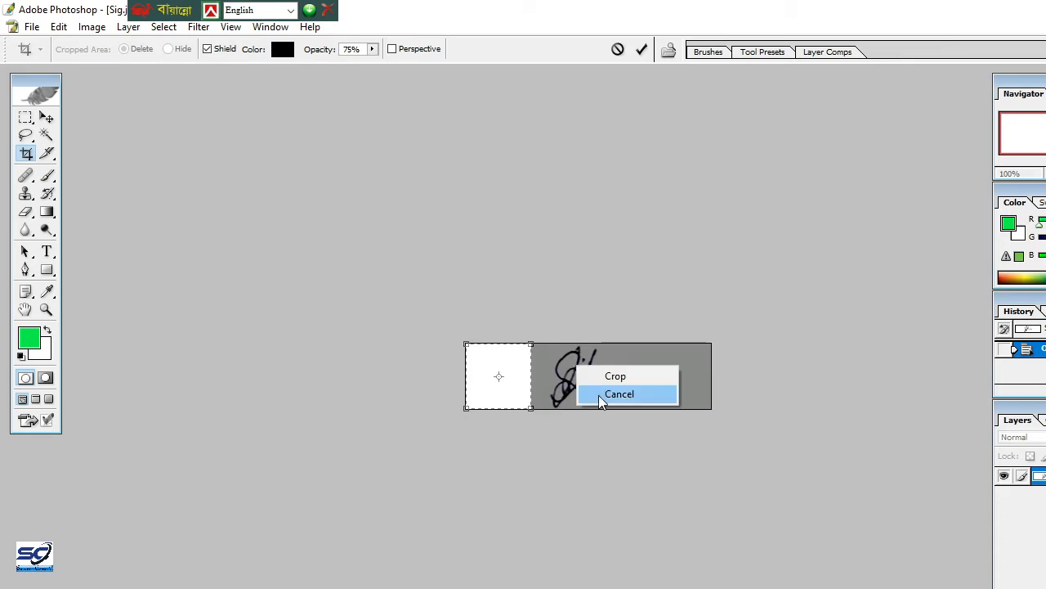
left_click(619, 394)
Step: Set the crop size to 300 px by 80 px and crop the signature over its full area
double_click(98, 49)
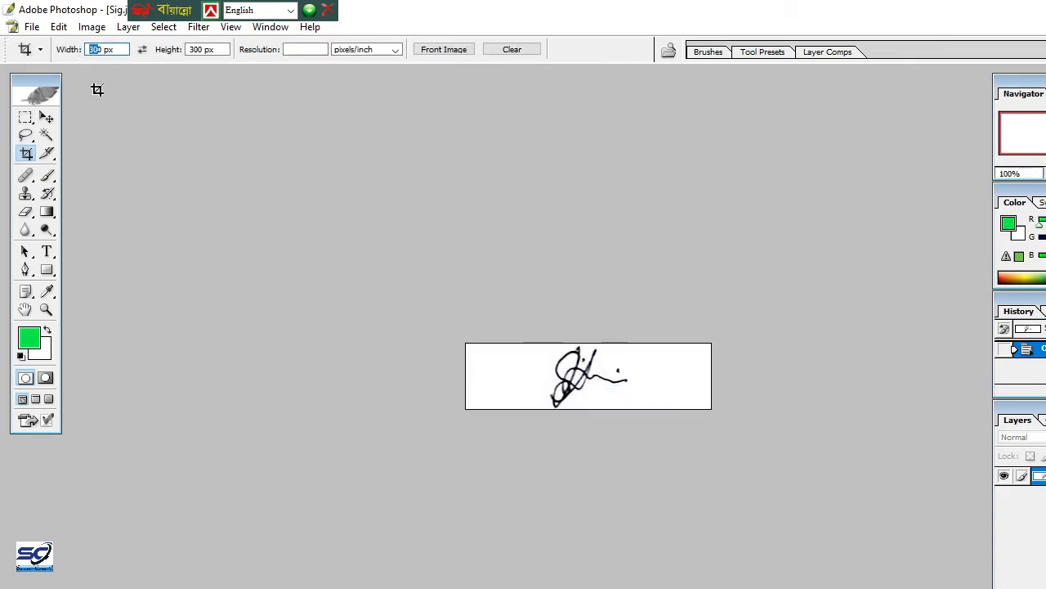
type("300")
double_click(193, 49)
type("800")
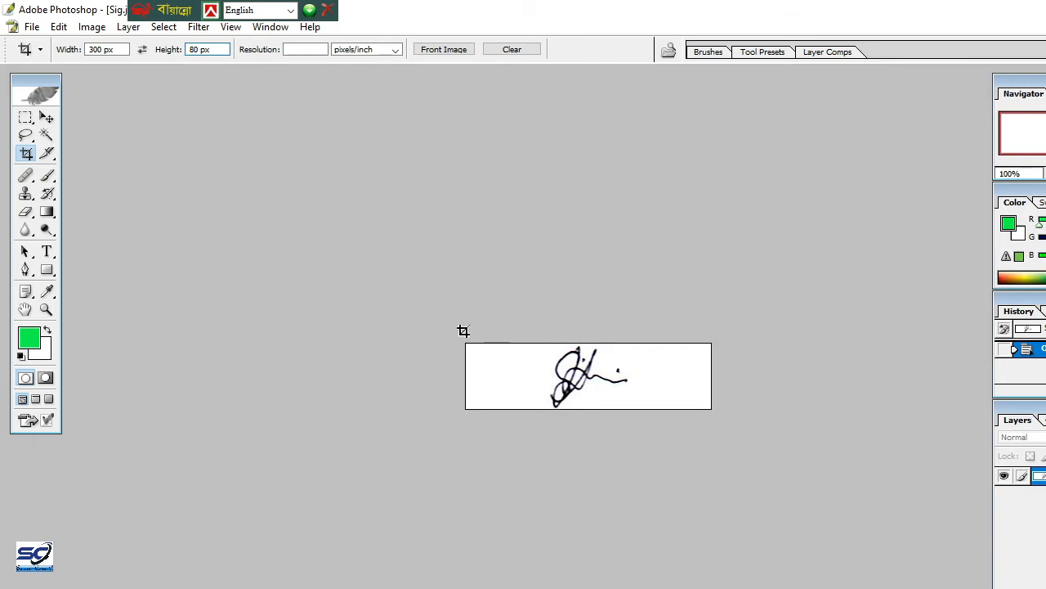
left_click_drag(462, 332, 905, 495)
key("Return")
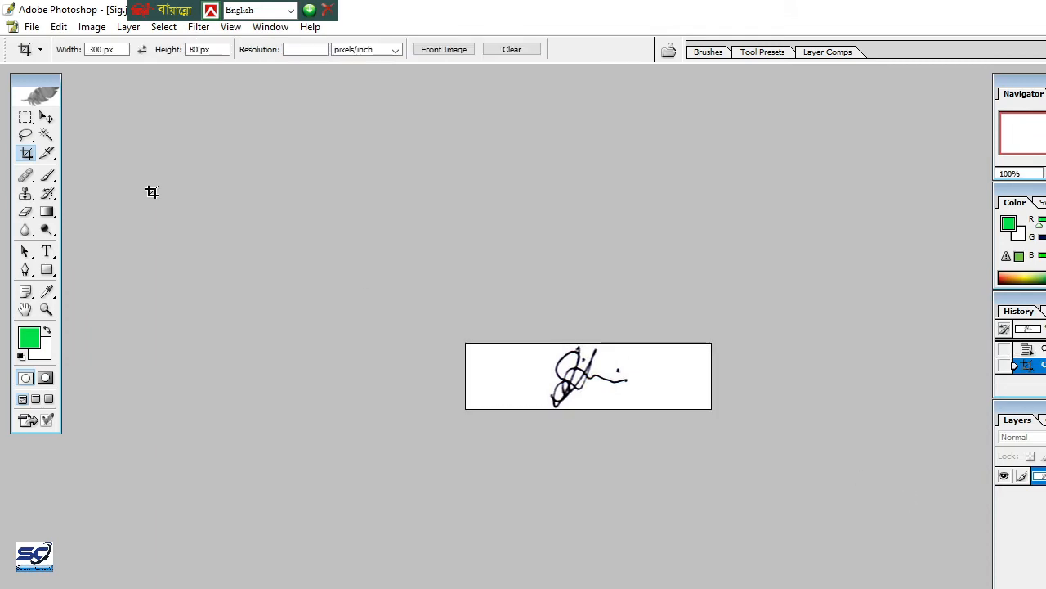
Step: Start saving the cropped signature as Sig1, with New folder (5) on the desktop as the location
left_click(31, 28)
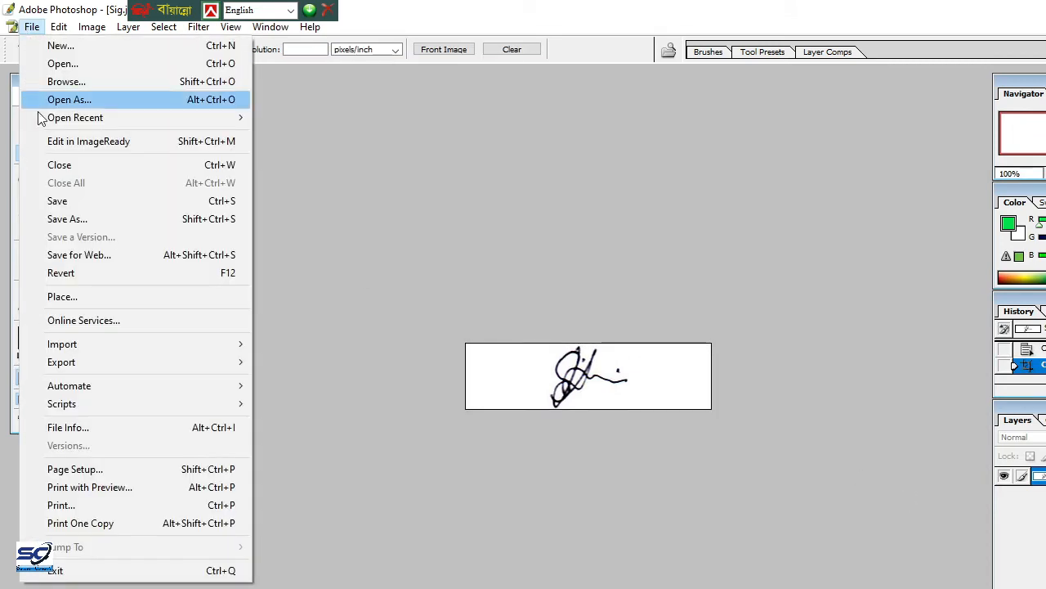
left_click(67, 218)
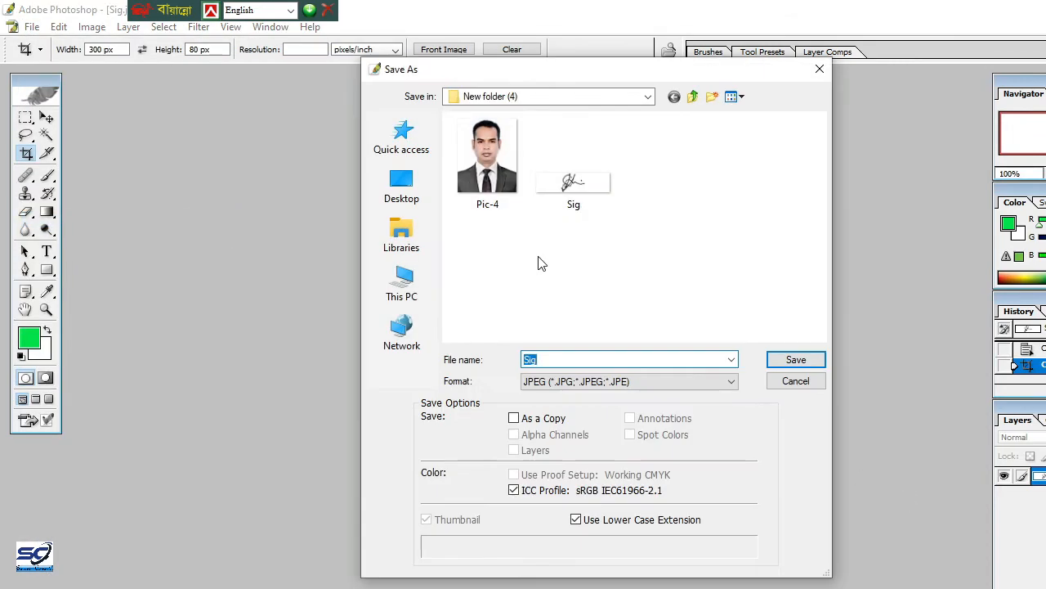
left_click(401, 192)
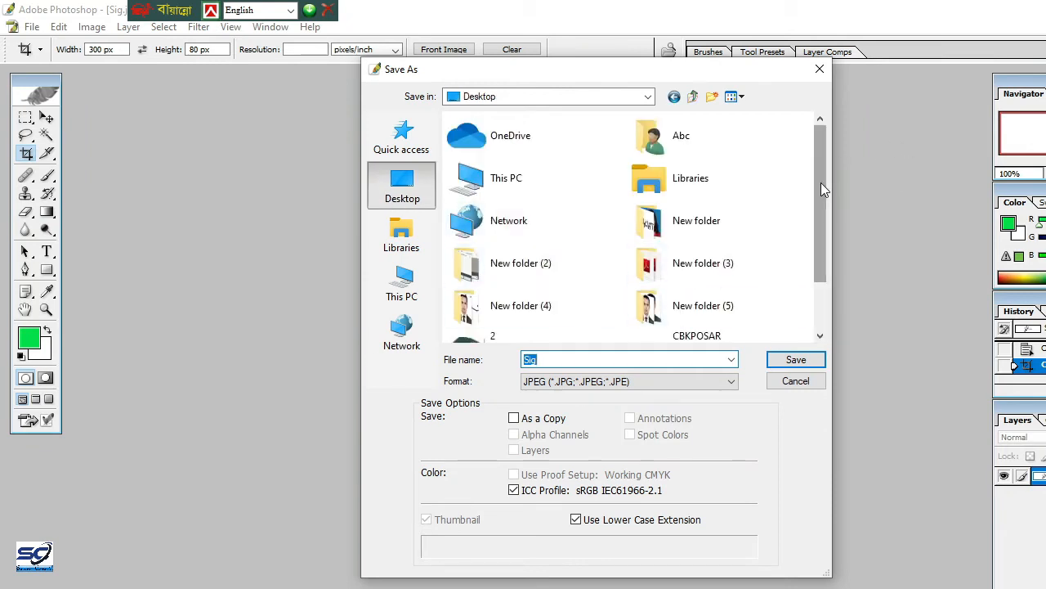
left_click_drag(821, 182, 824, 267)
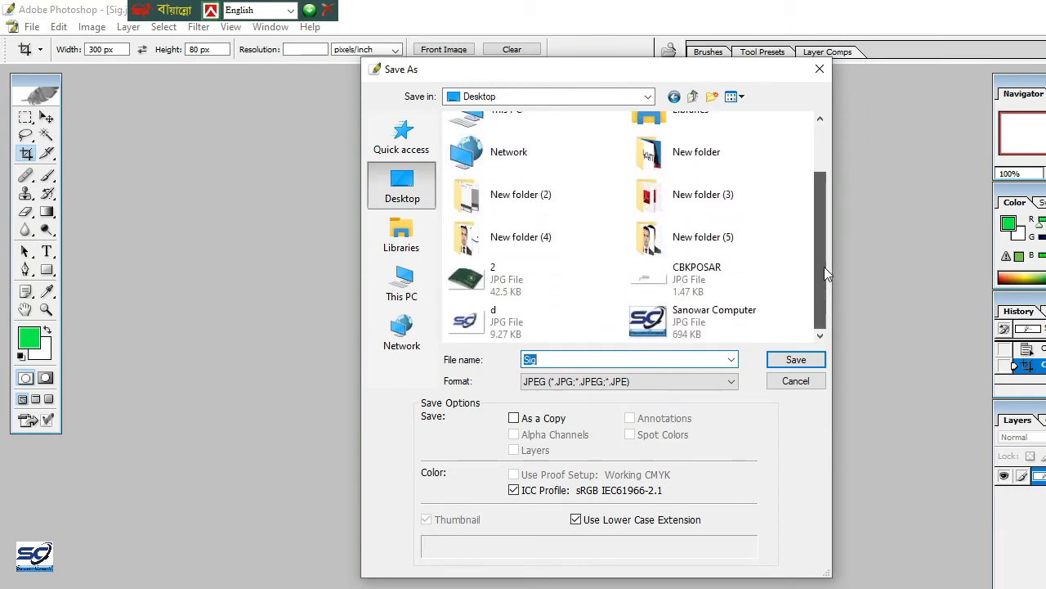
double_click(494, 244)
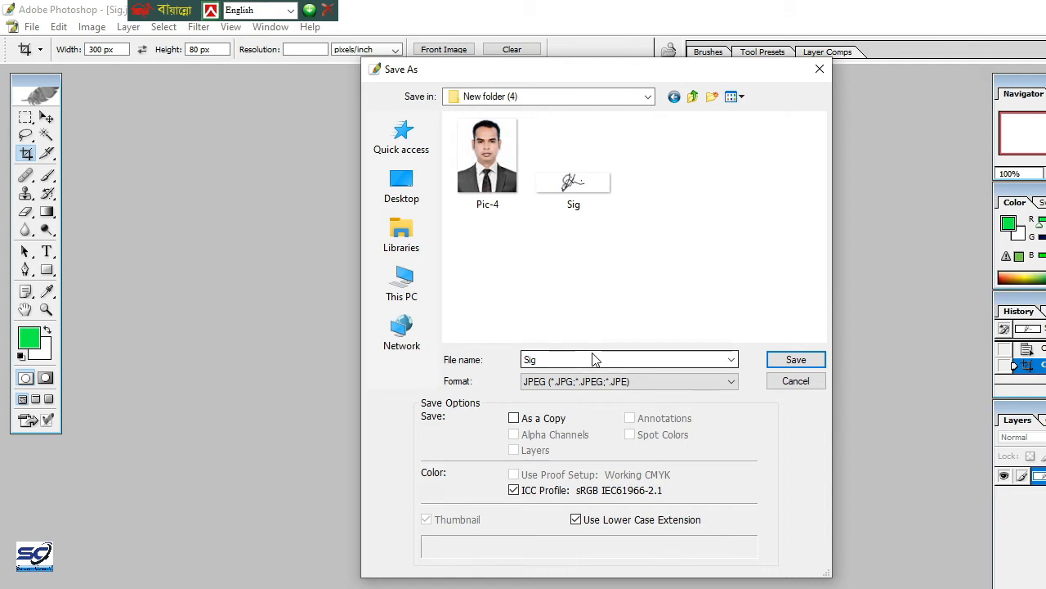
left_click(401, 192)
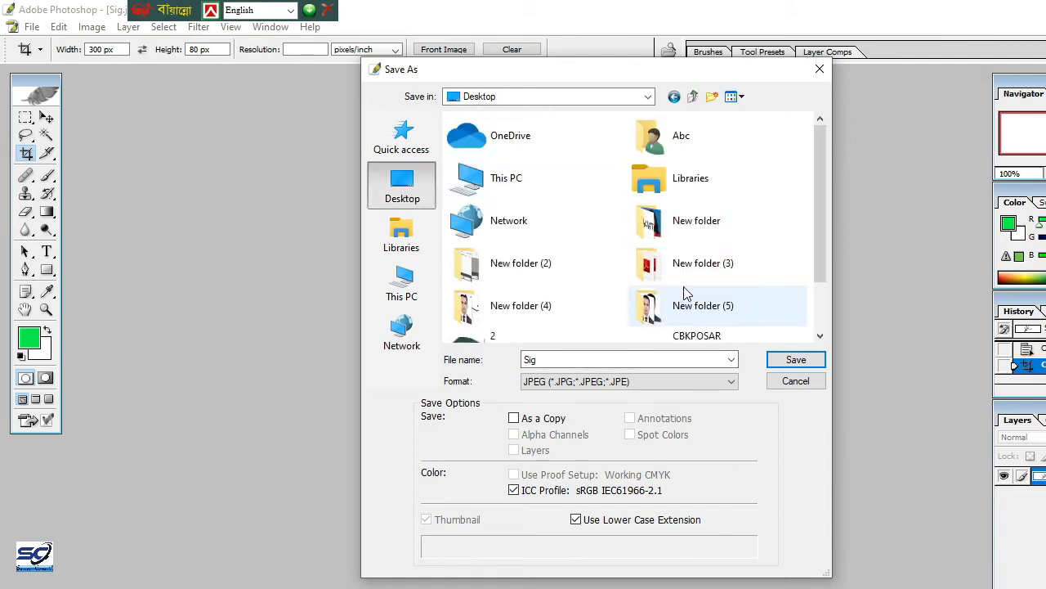
double_click(723, 318)
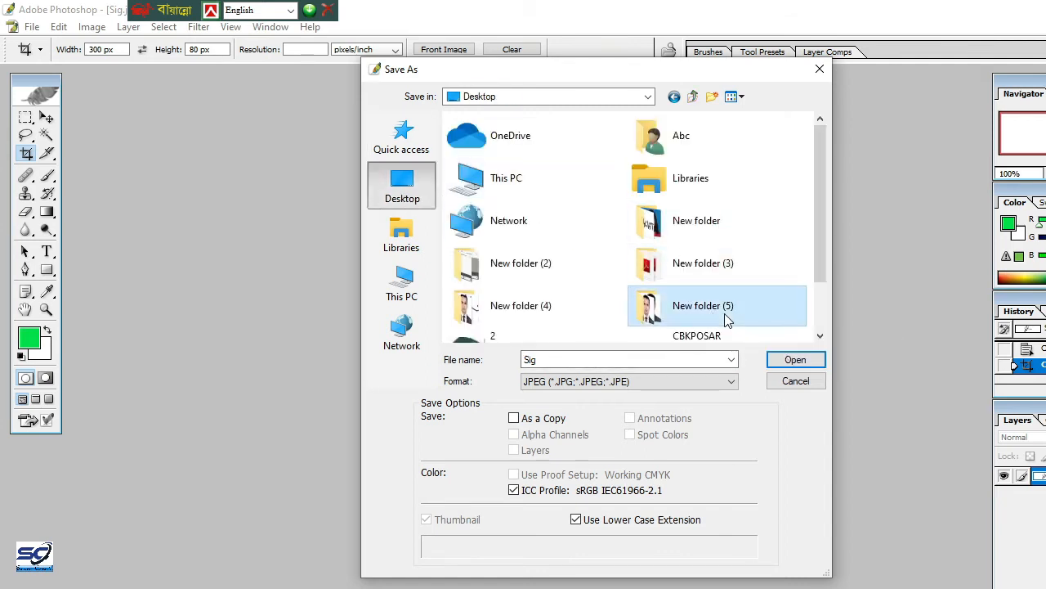
left_click(599, 359)
left_click(599, 360)
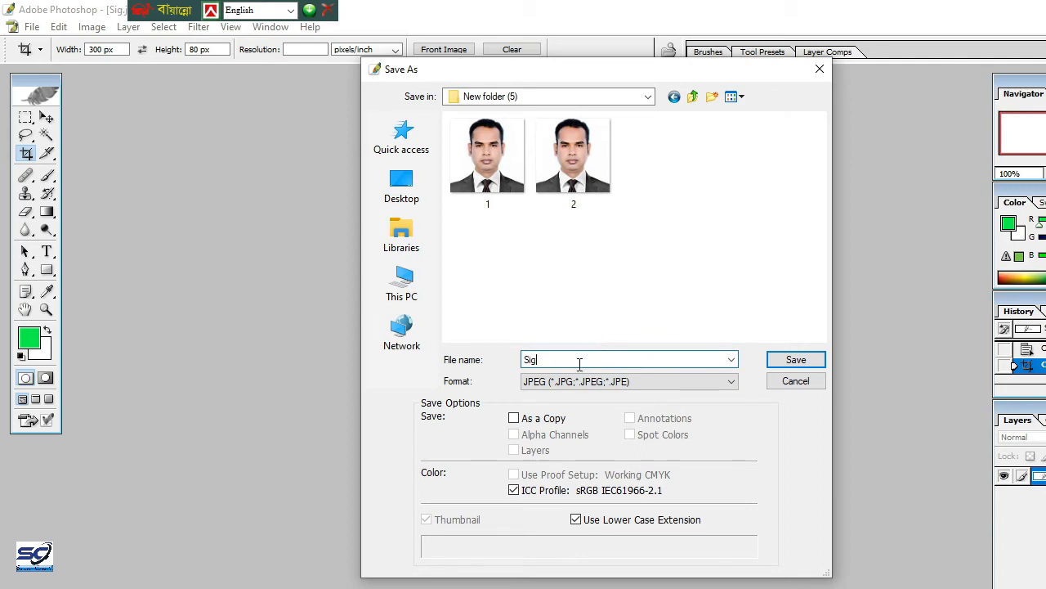
Step: Save the signature as a JPEG with quality 7 (Medium), check the file in its folder, and return to Photoshop
left_click(781, 359)
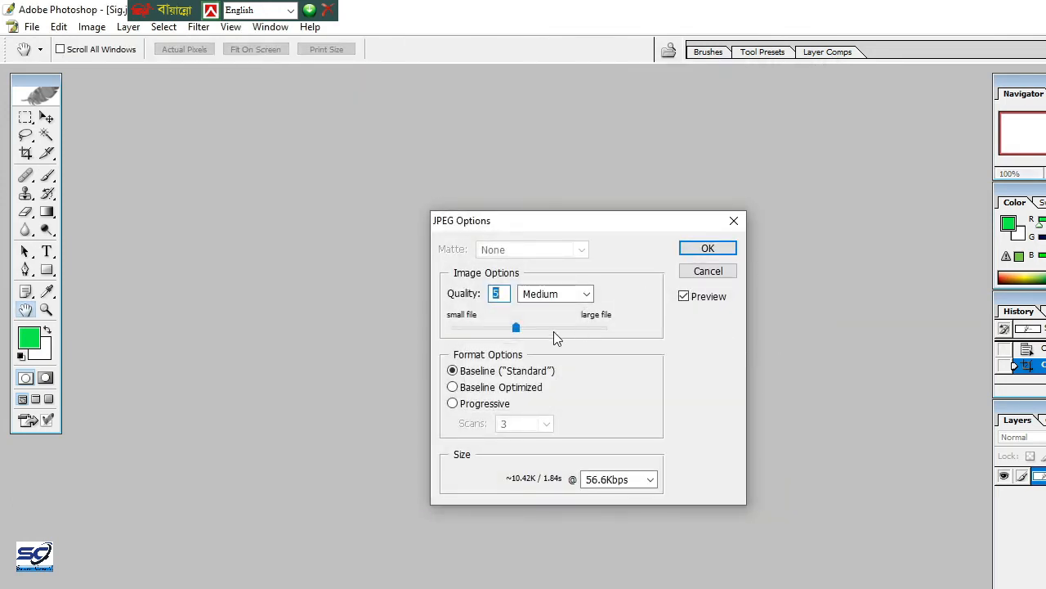
left_click_drag(540, 328, 547, 328)
left_click(707, 248)
key("alt+Tab")
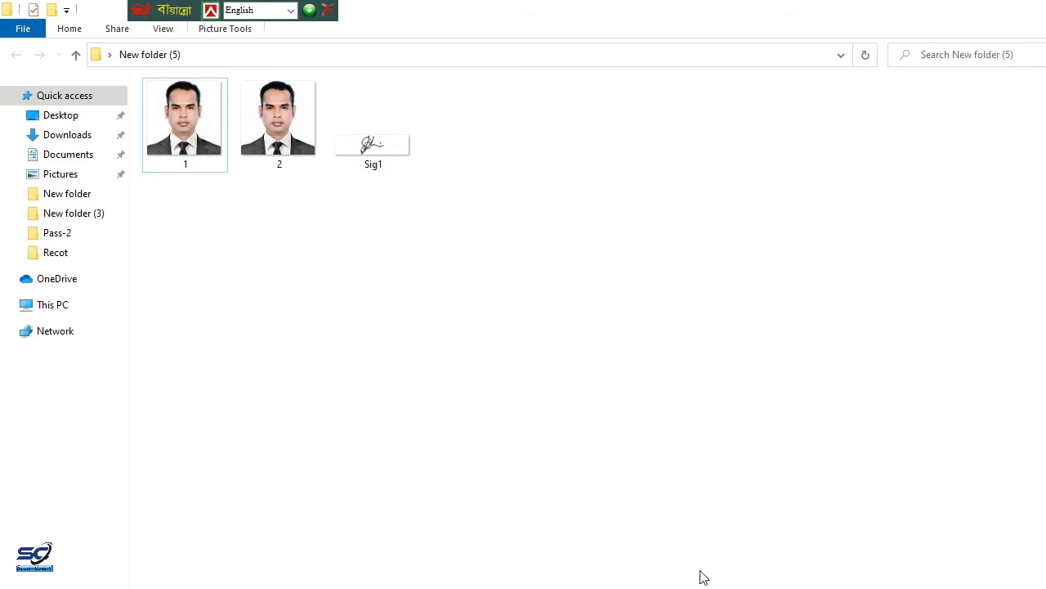
key("alt+Tab")
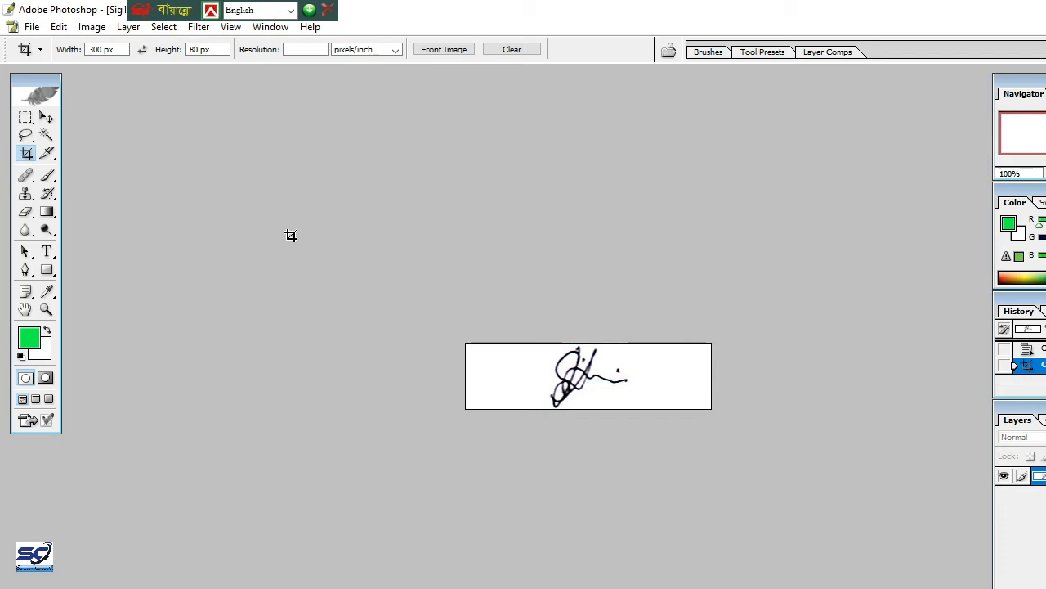
Step: Set the crop width to 200 px with the height at 80 px, and crop the signature with the frame moved around the handwriting
left_click(96, 49)
left_click_drag(95, 49, 91, 49)
type("2")
left_click(195, 50)
left_click_drag(409, 285, 724, 530)
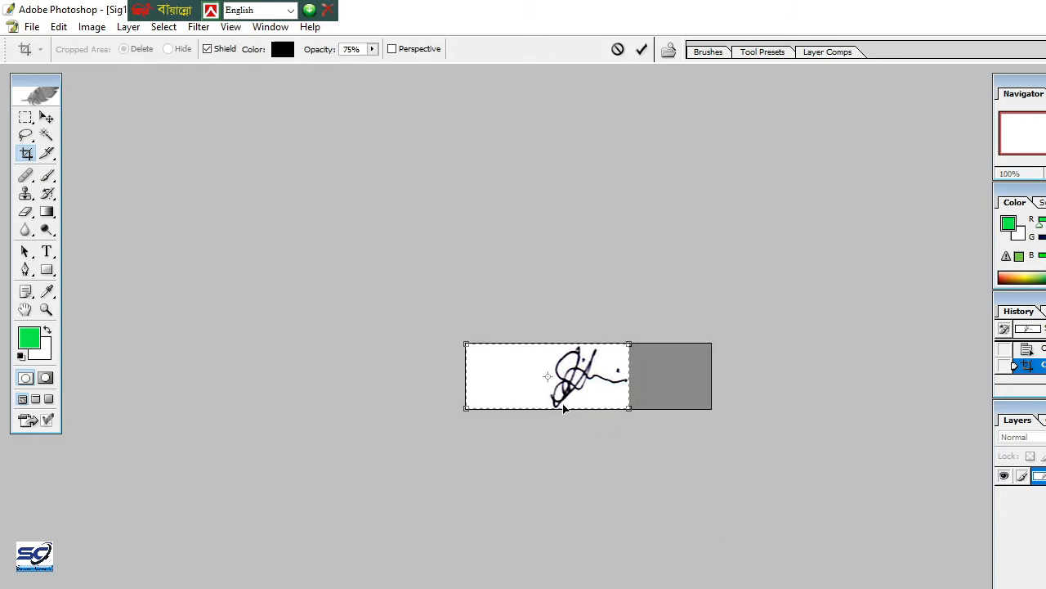
left_click_drag(509, 384, 539, 384)
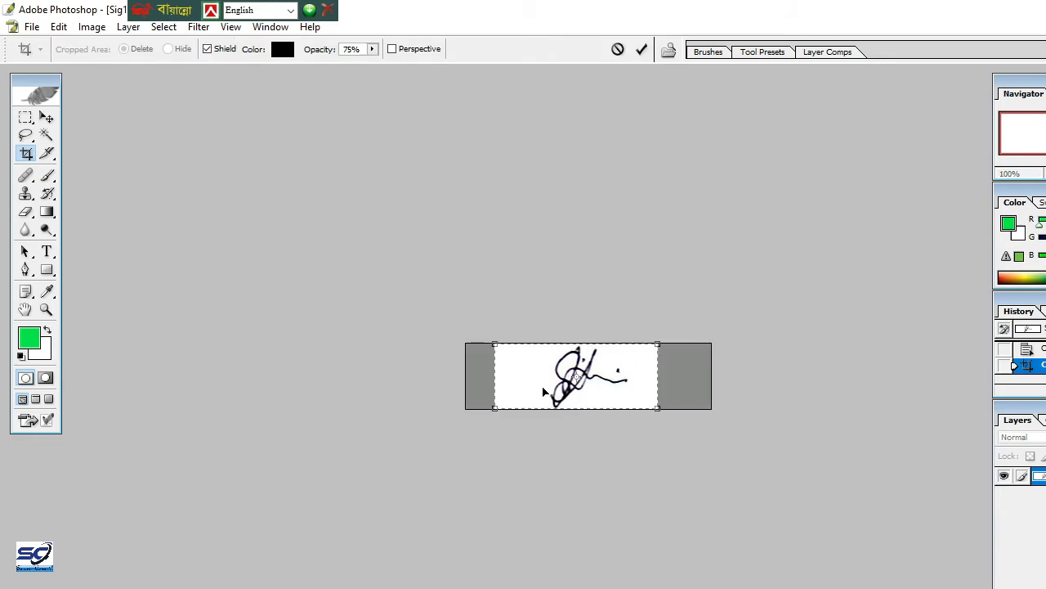
key("Return")
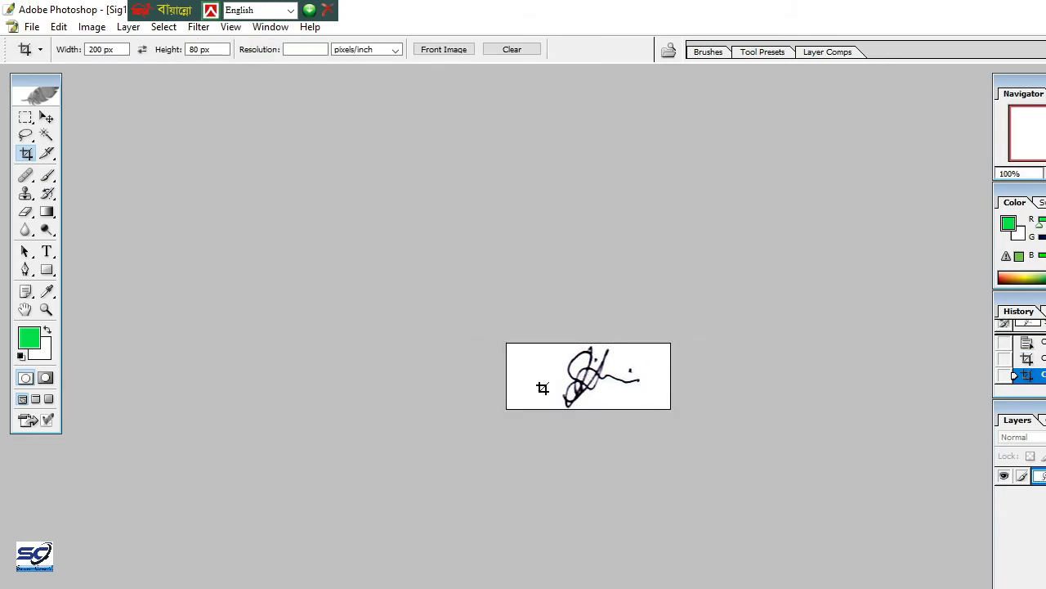
Step: Start saving the narrower signature as a separate file in New folder (5)
left_click(31, 26)
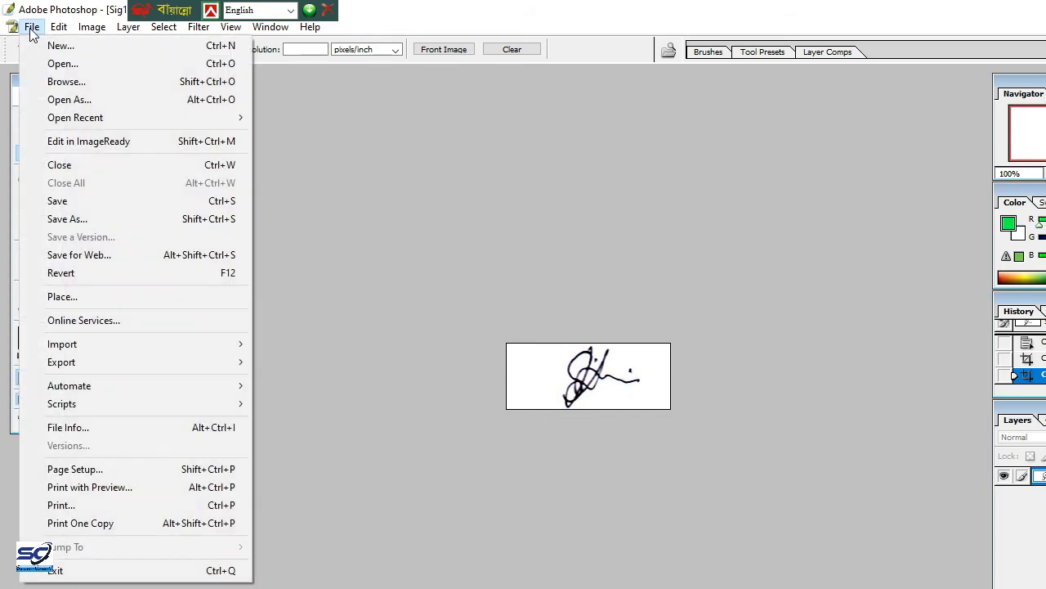
left_click(67, 219)
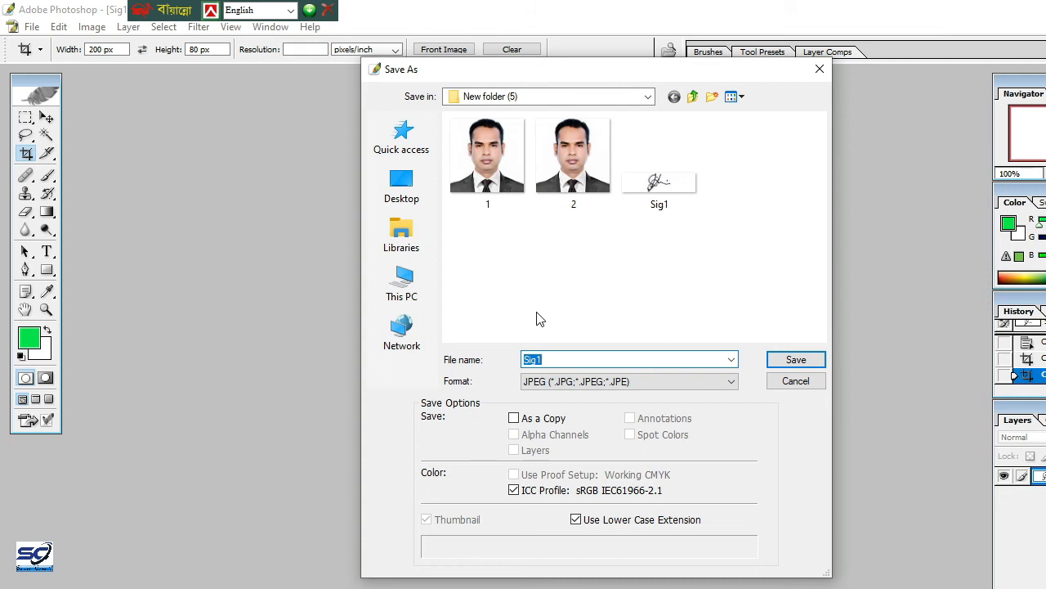
left_click(562, 358)
left_click_drag(562, 358, 454, 353)
key("Tab")
Step: Try the Photoshop (PSD) format for the signature file, and switch back to JPEG
left_click(645, 384)
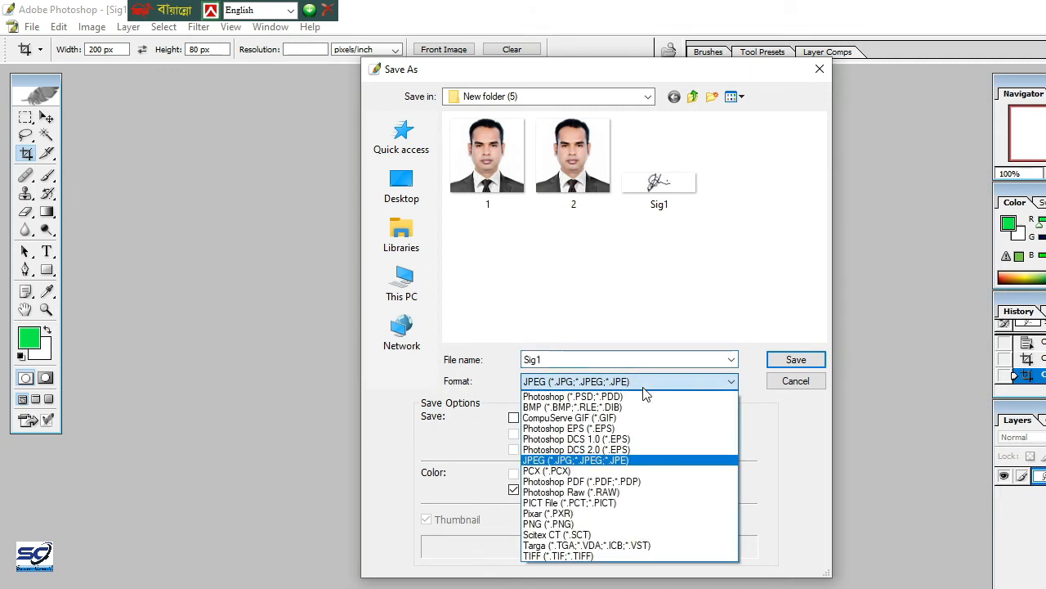
left_click(584, 461)
left_click(618, 382)
left_click(603, 396)
left_click(601, 383)
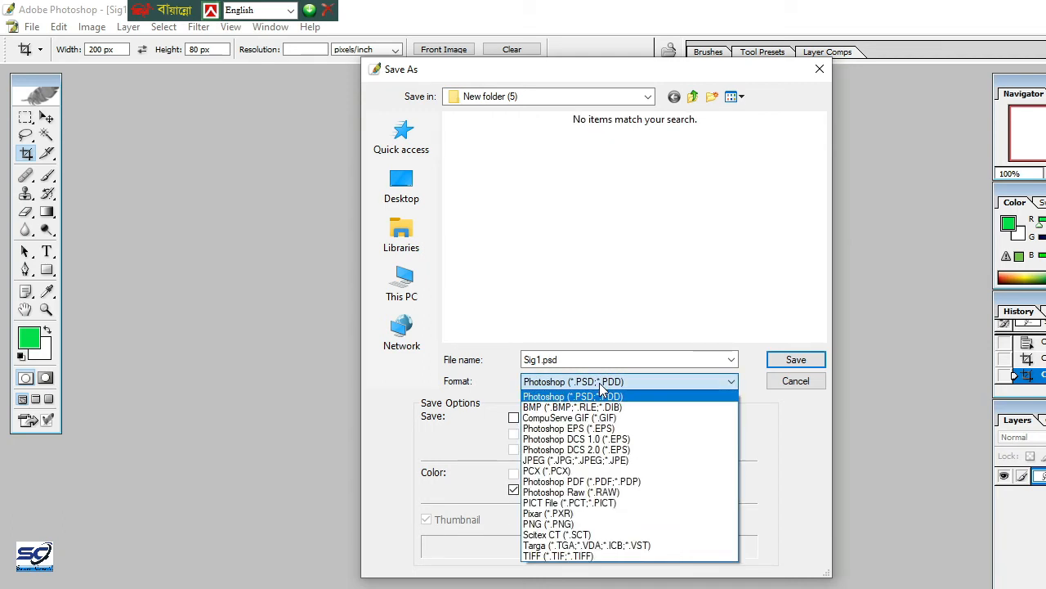
left_click(582, 461)
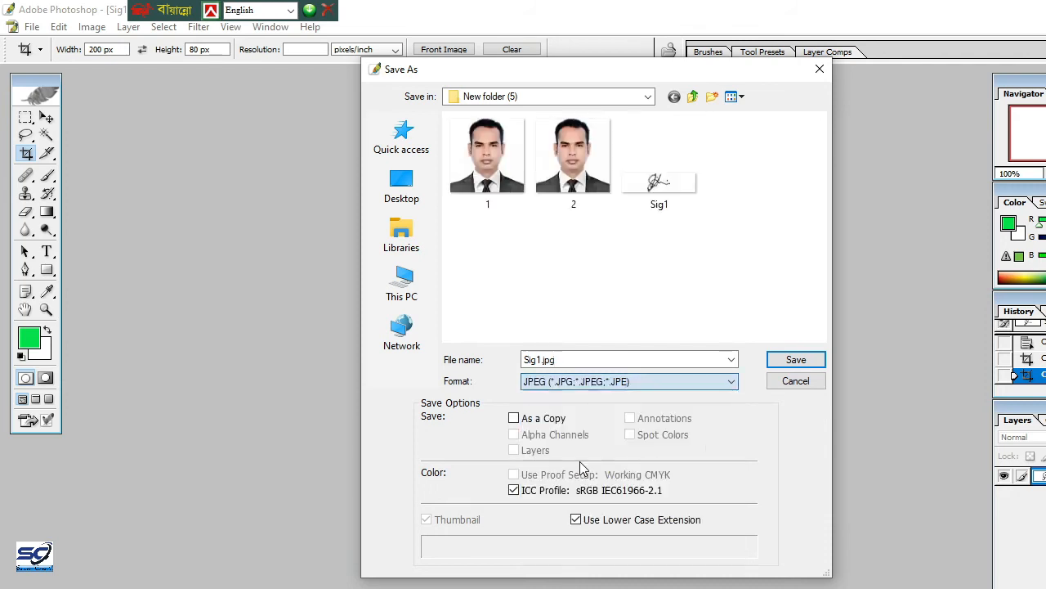
Step: Save the signature as a JPEG named Sig2 with quality 7 (Medium), and check the file in New folder (5)
double_click(542, 359)
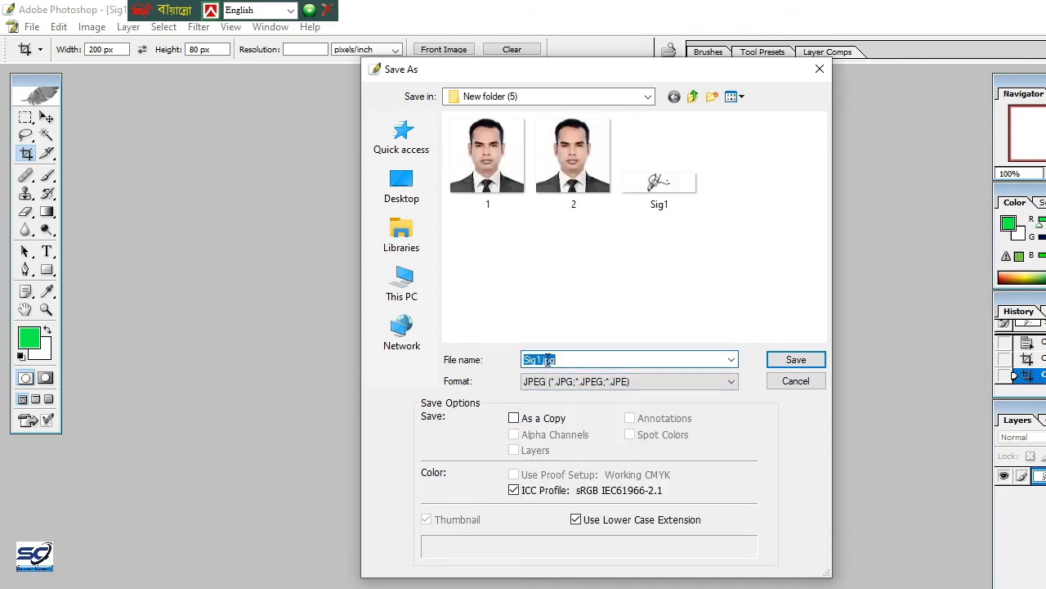
left_click(541, 360)
left_click_drag(569, 361, 538, 360)
type("2")
left_click(814, 360)
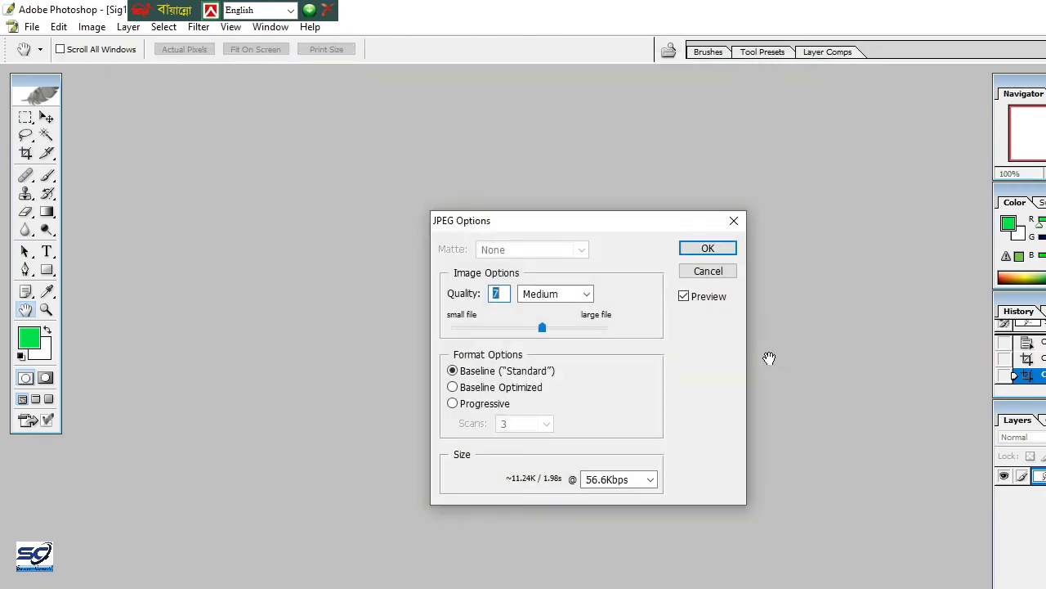
left_click(695, 249)
left_click(1042, 8)
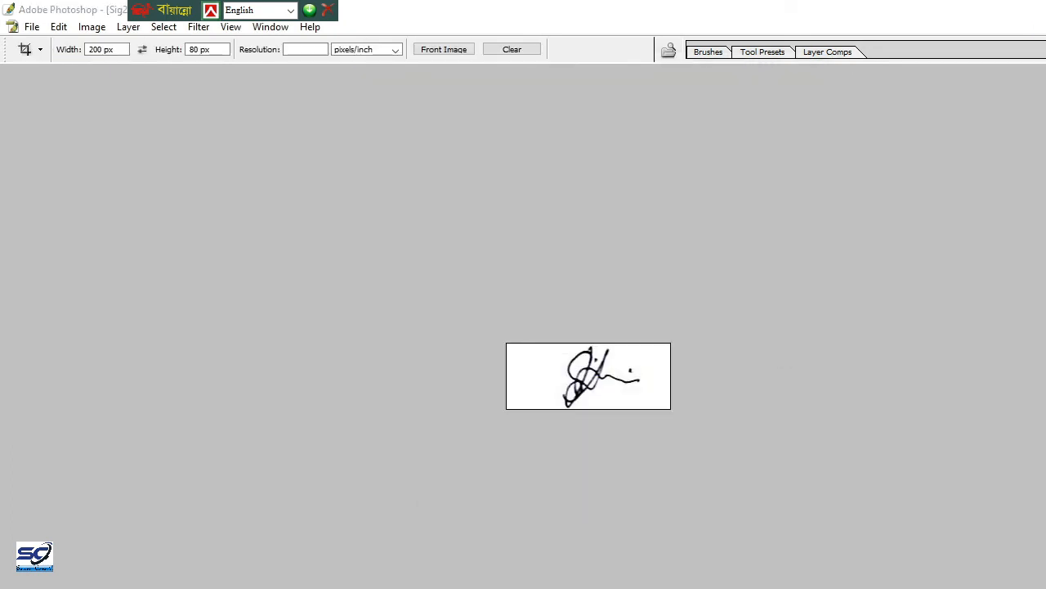
mouse_move(481, 147)
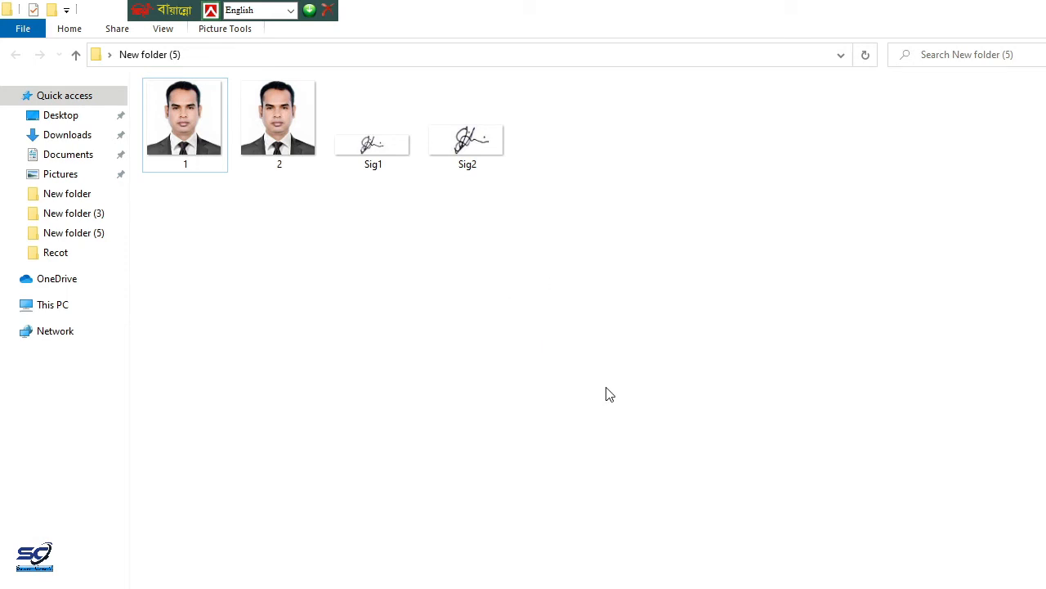
Step: Switch to Firefox, decline making it the default browser, and open google.com
left_click(1045, 10)
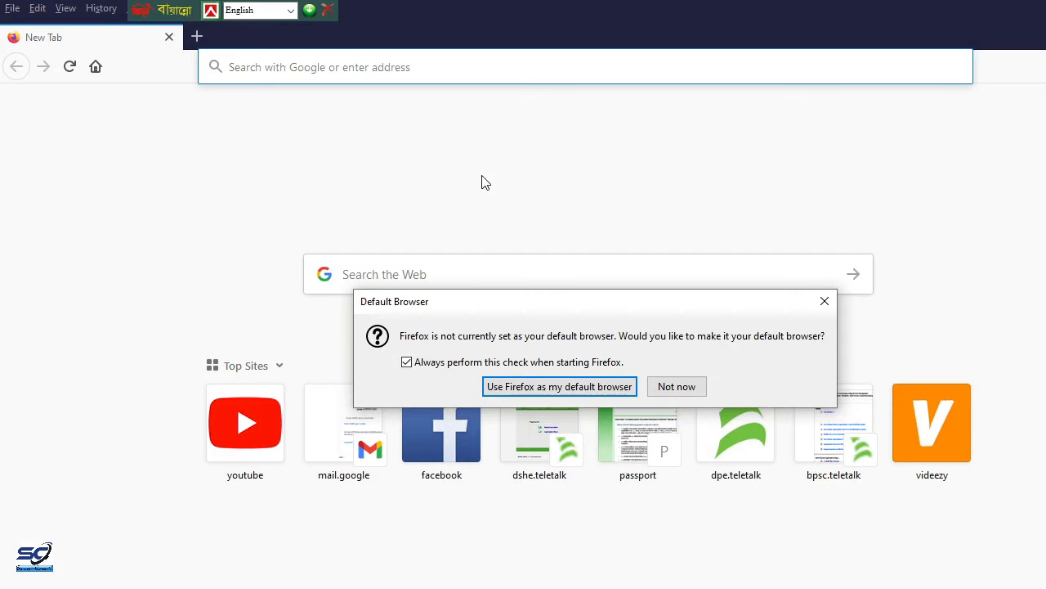
left_click(677, 386)
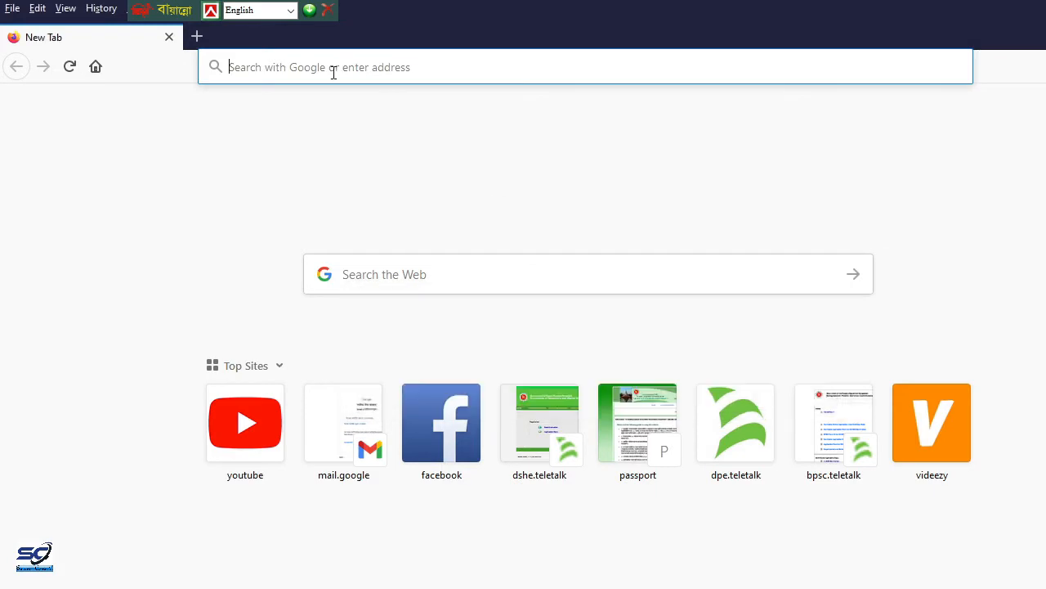
left_click(324, 68)
type("google.com/")
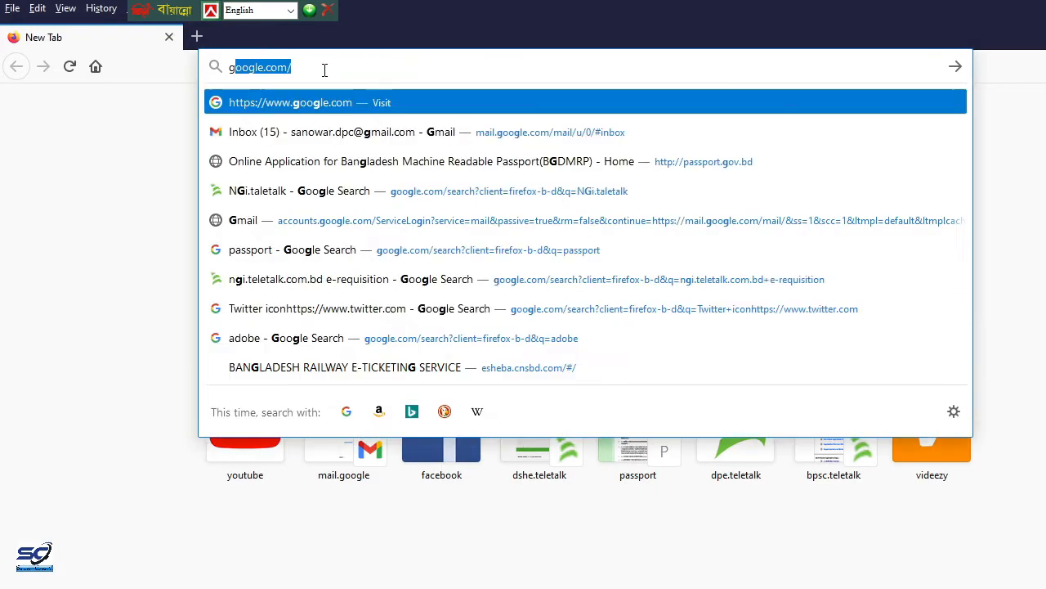
key("Return")
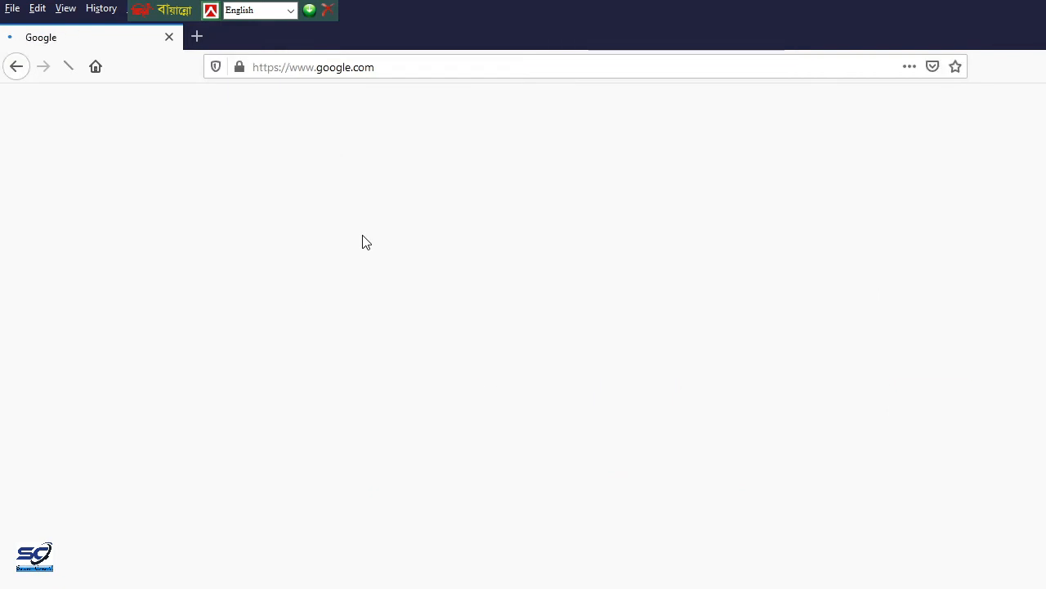
Step: Search Google for "online photo resizer" and open the PicResize website from the results
left_click(403, 327)
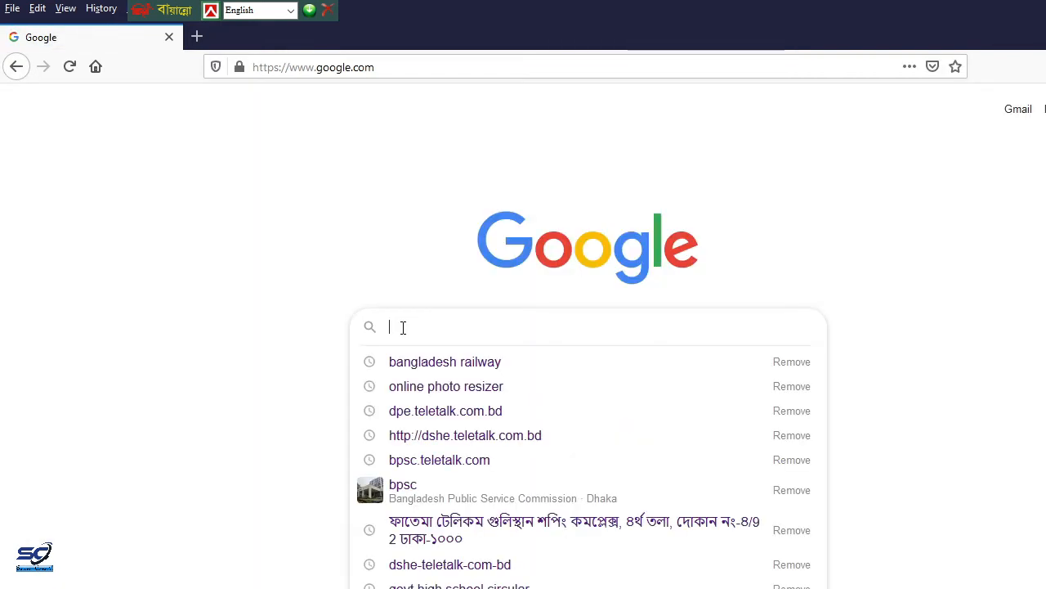
type("onl")
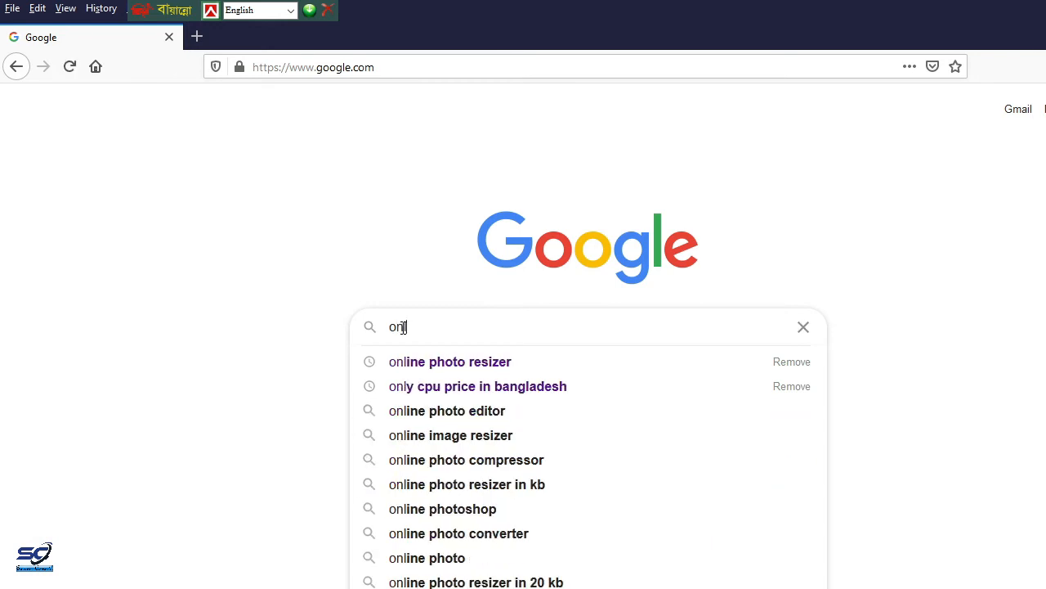
left_click(561, 369)
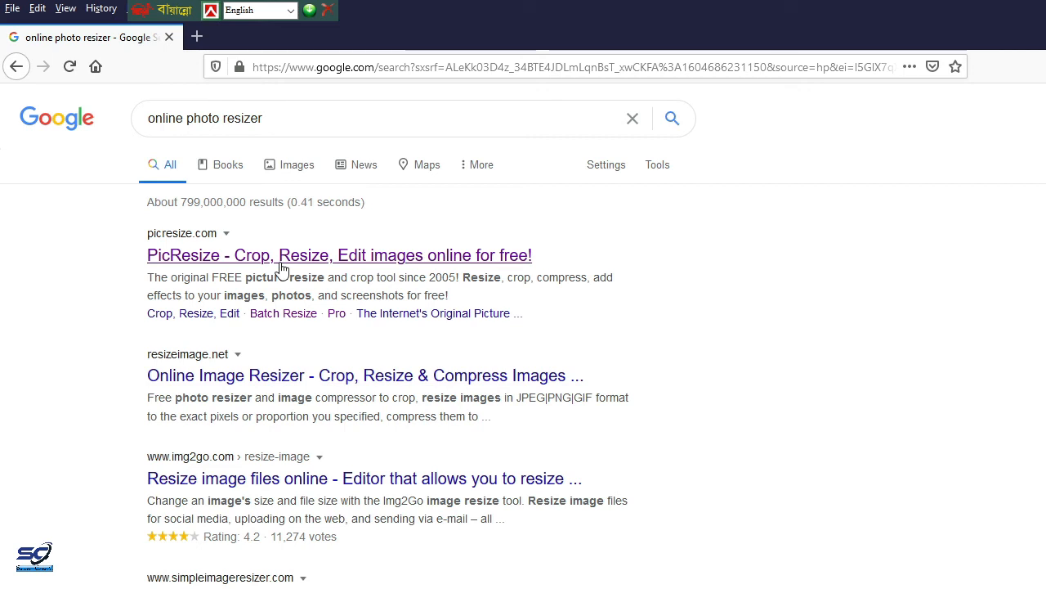
left_click(280, 255)
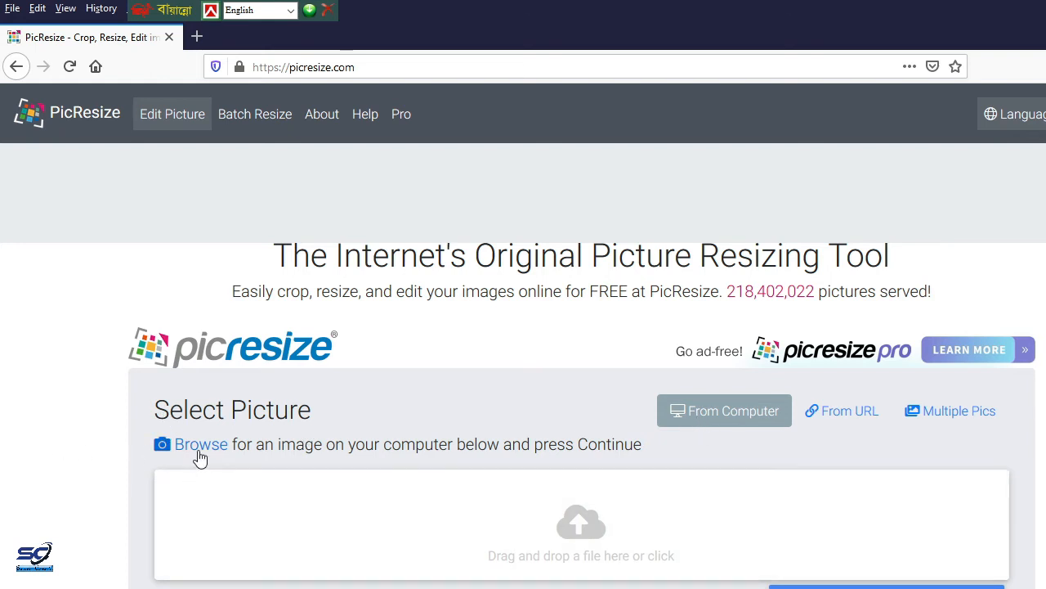
Step: Load the picture Pic-4 from New folder (4) on the Desktop into PicResize and continue to the editing page
left_click(200, 450)
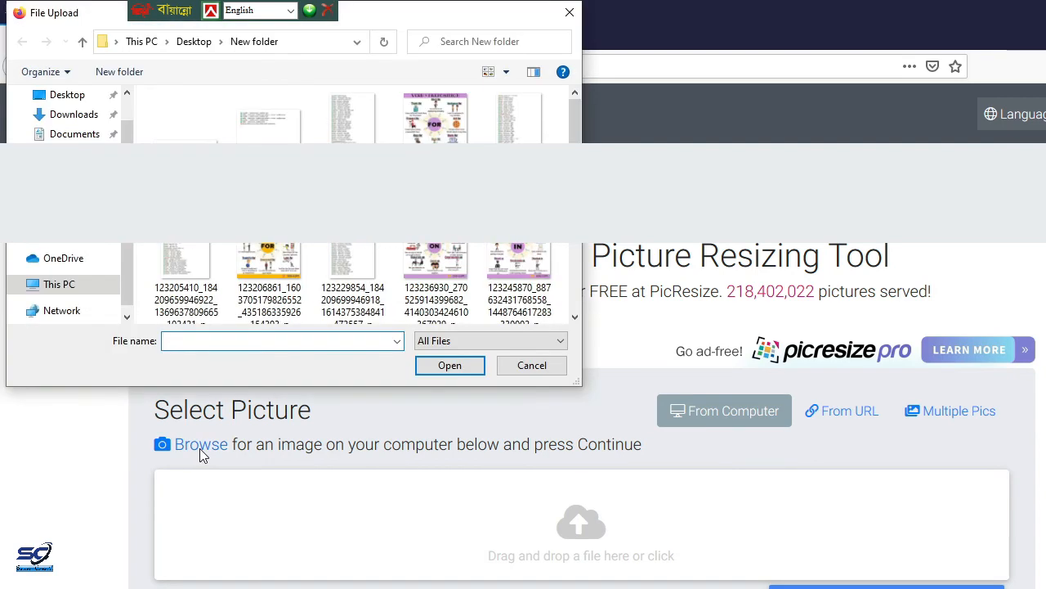
left_click(82, 97)
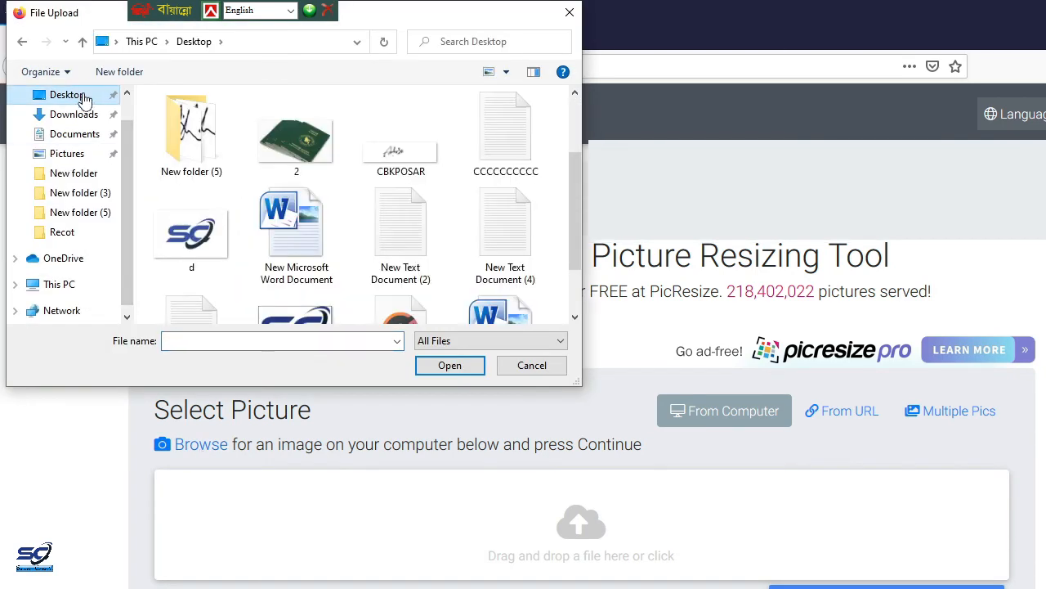
left_click_drag(574, 181, 553, 271)
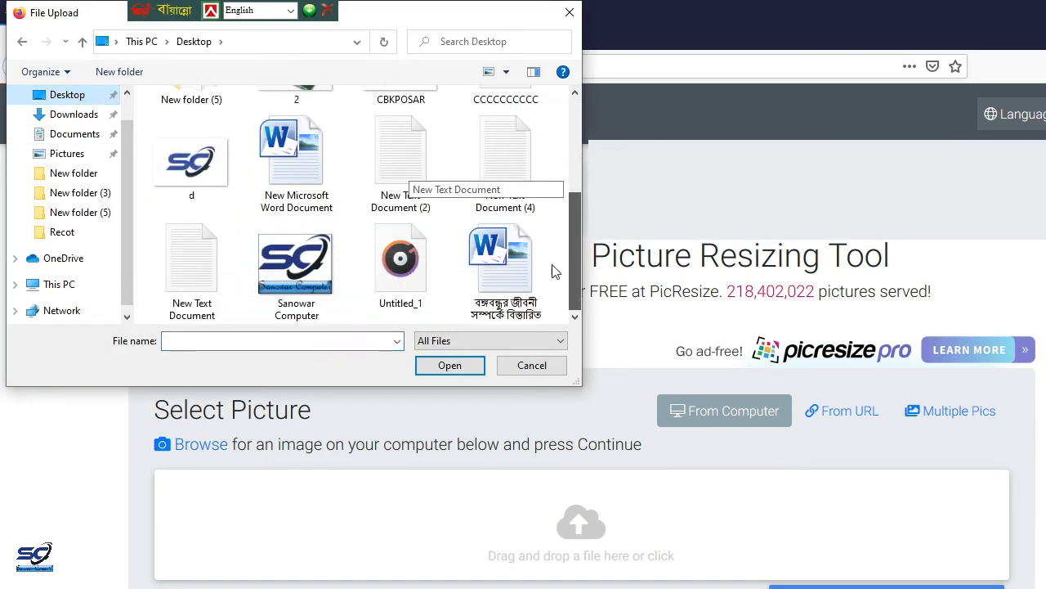
scroll(555, 246, "up", 3)
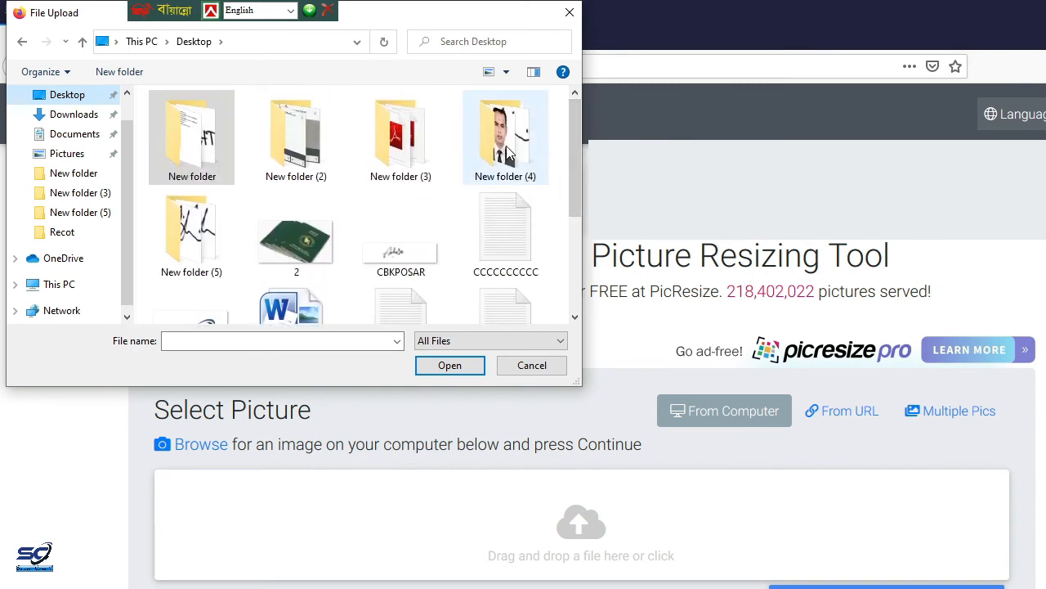
double_click(508, 152)
left_click(186, 139)
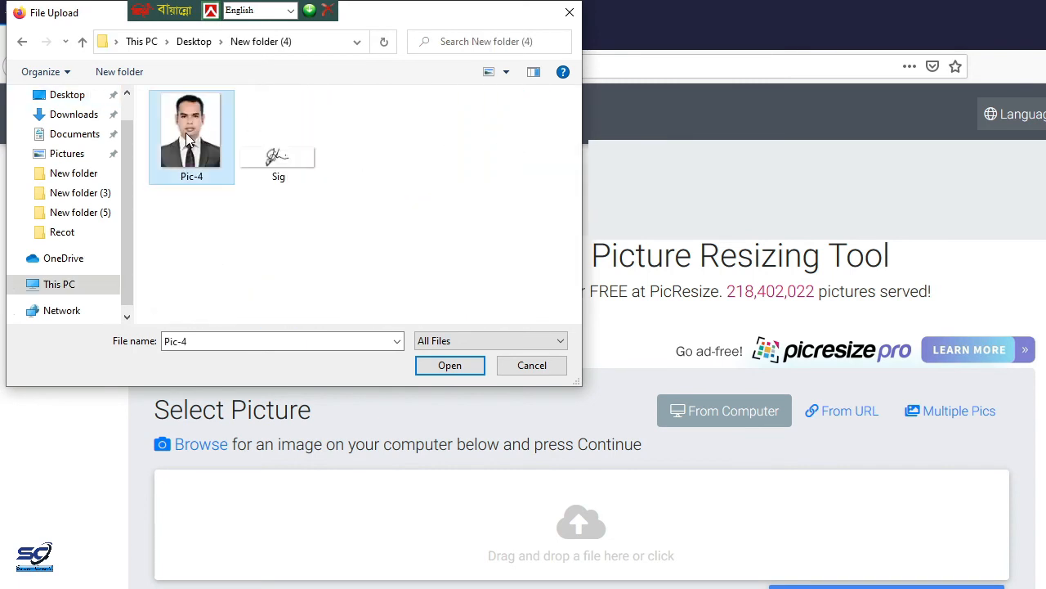
left_click(450, 366)
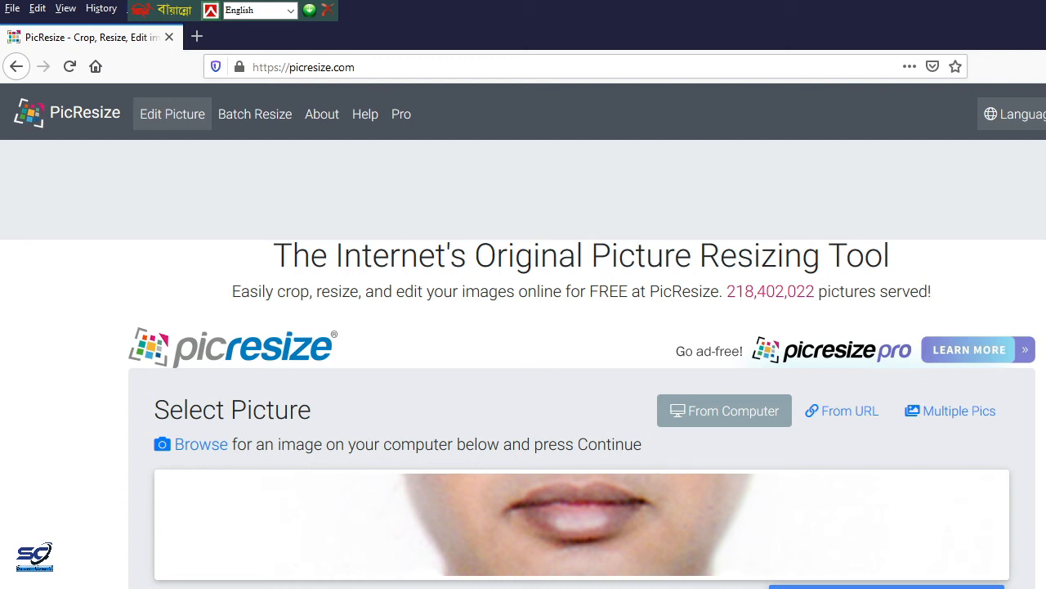
left_click(887, 586)
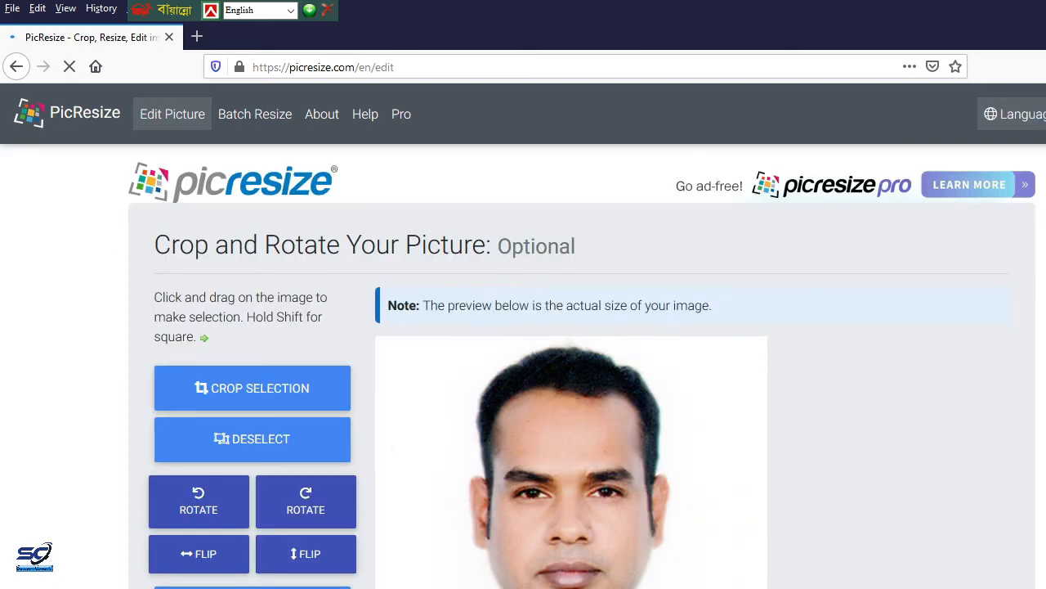
Step: Choose a custom size for the picture and set both width and height to 300 pixels
scroll(573, 360, "down", 5)
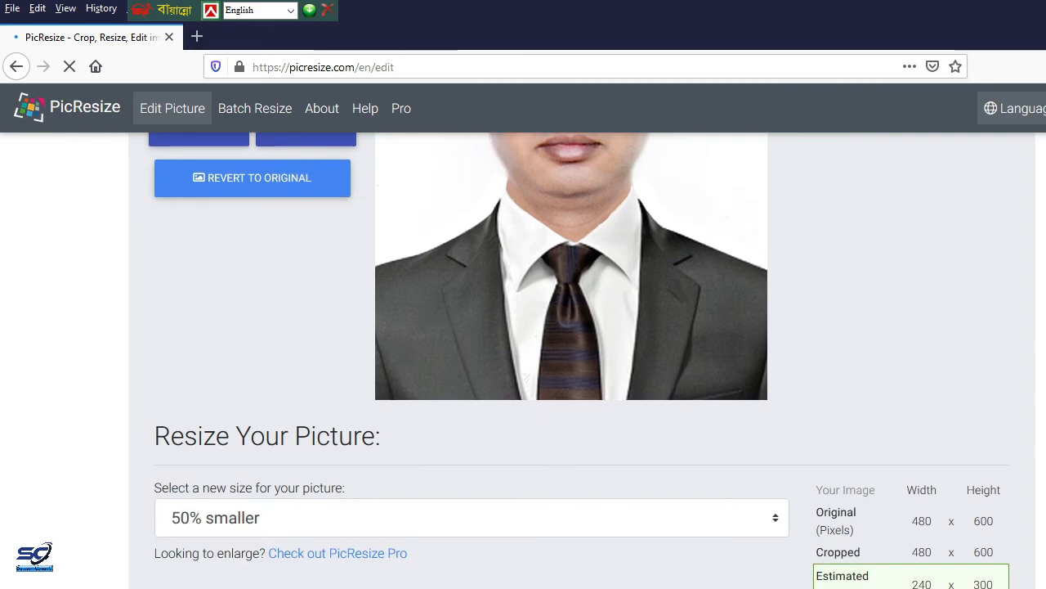
scroll(572, 360, "up", 3)
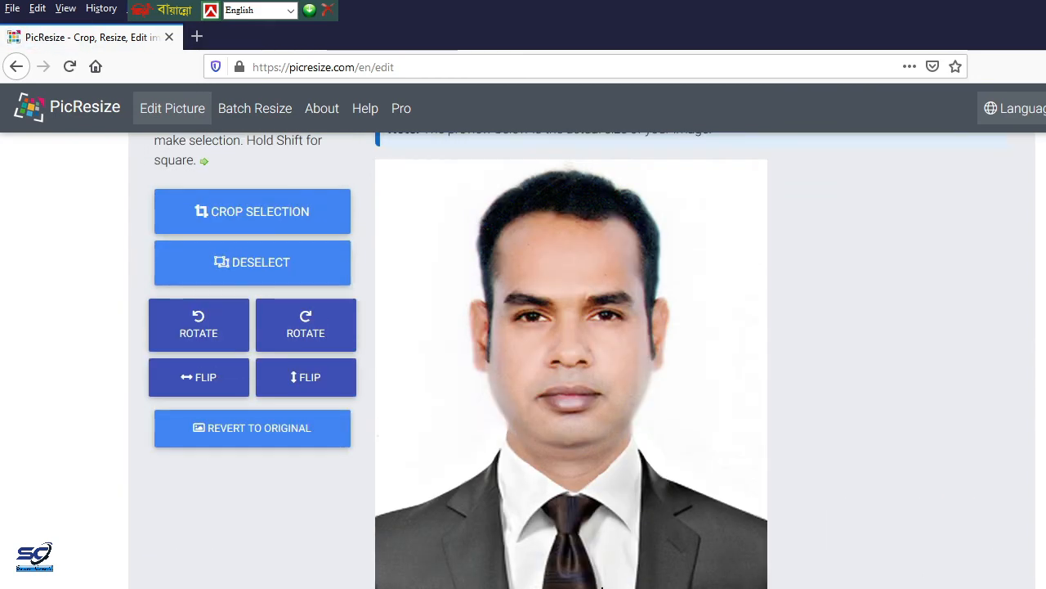
scroll(602, 586, "down", 5)
scroll(537, 442, "up", 1)
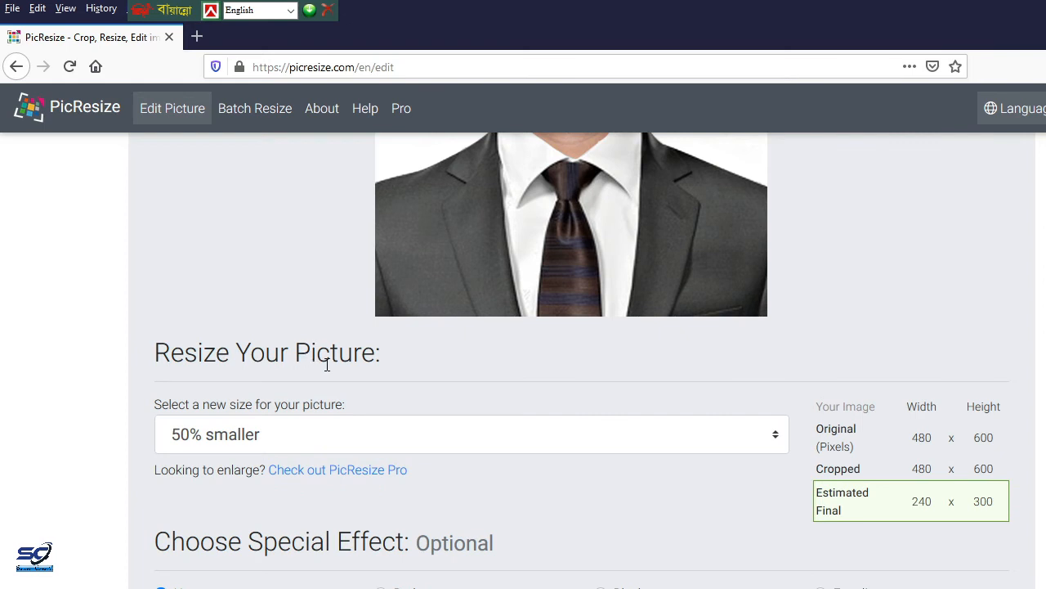
left_click(329, 443)
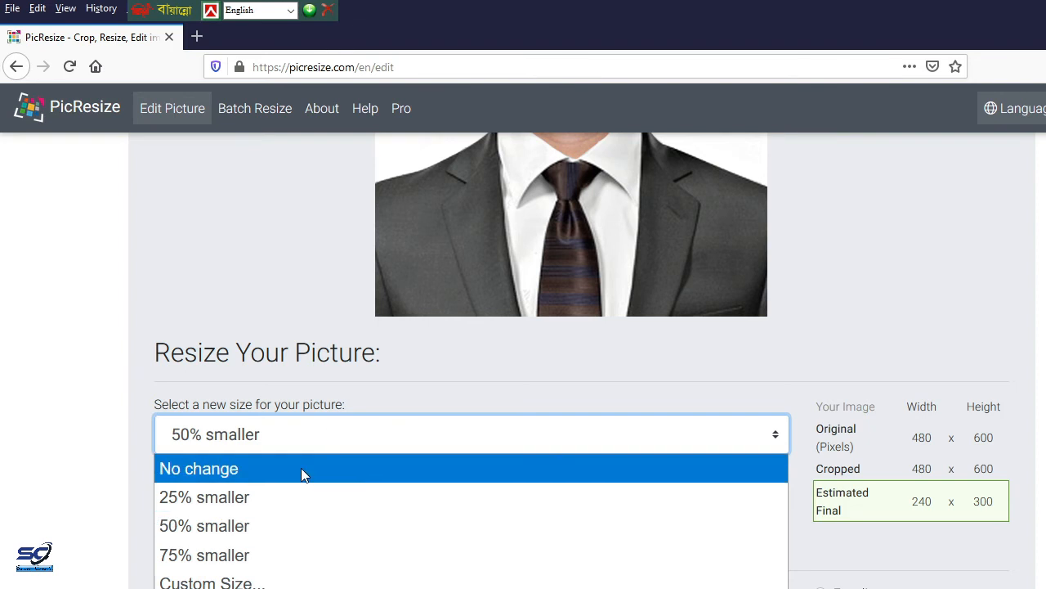
left_click(310, 582)
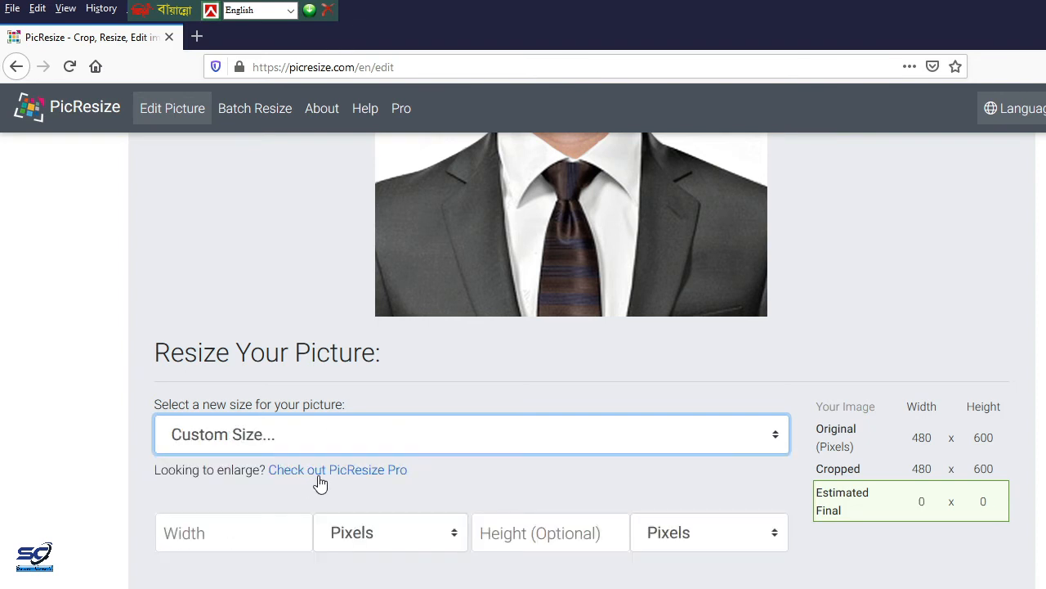
left_click(249, 535)
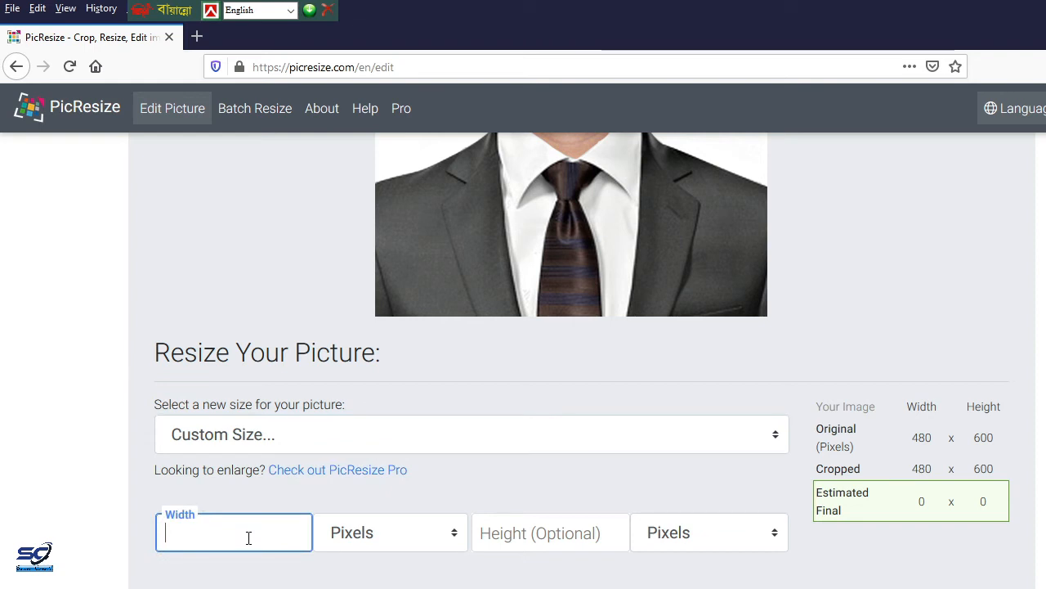
type("300")
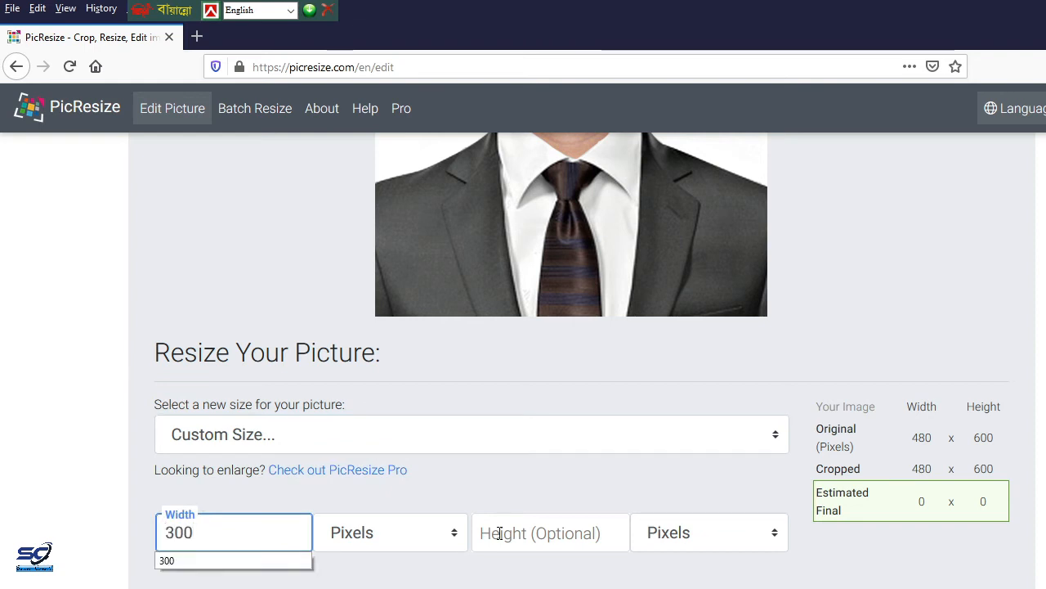
left_click(554, 537)
left_click(555, 537)
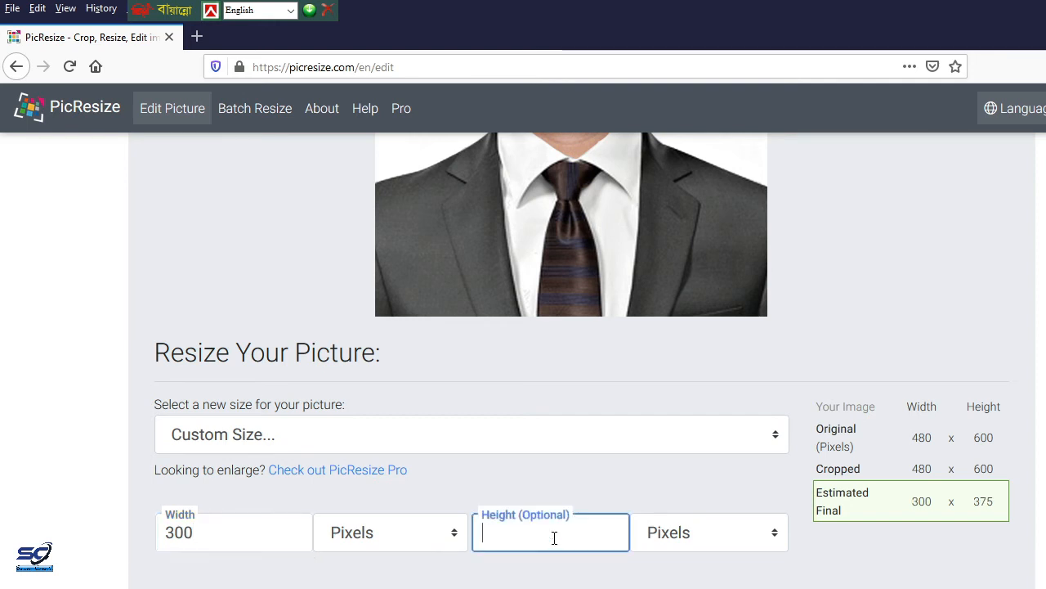
type("300")
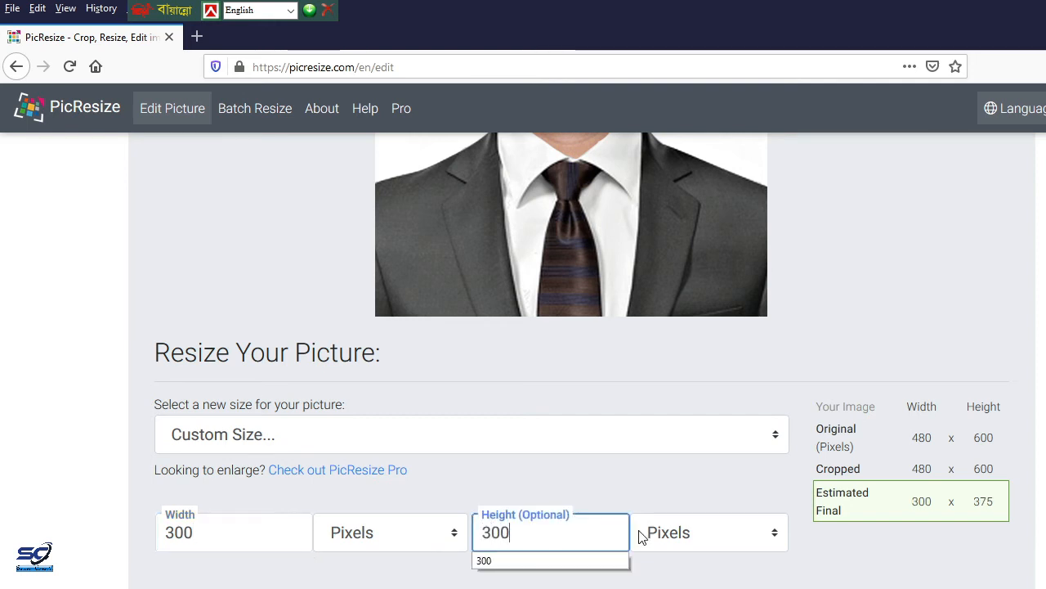
left_click(565, 538)
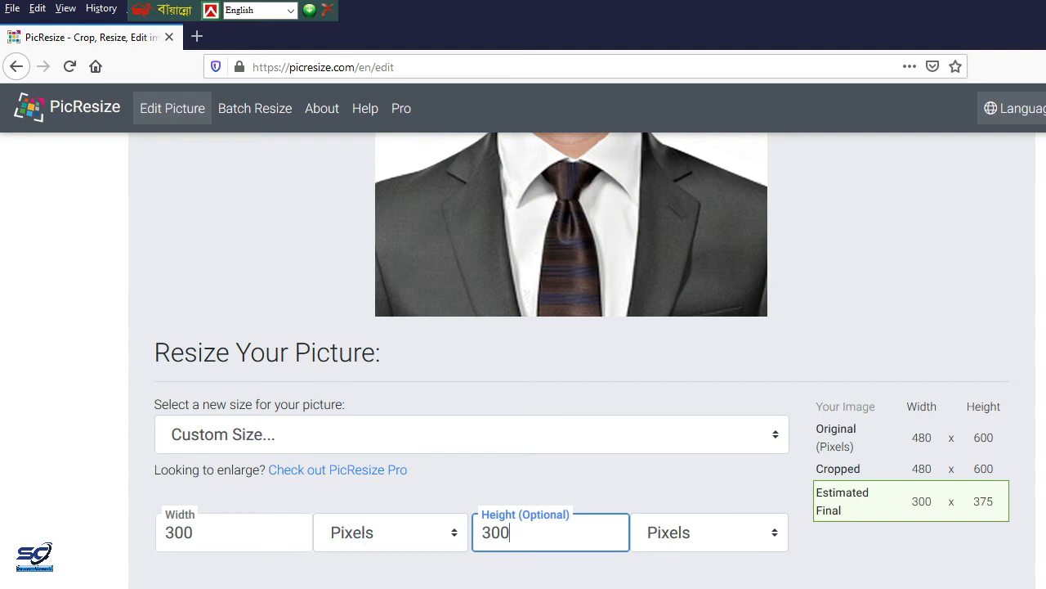
Step: Keep the JPG format with Better quality and no special effect, and resize the picture
scroll(343, 471, "down", 1)
scroll(344, 471, "down", 2)
scroll(573, 360, "down", 1)
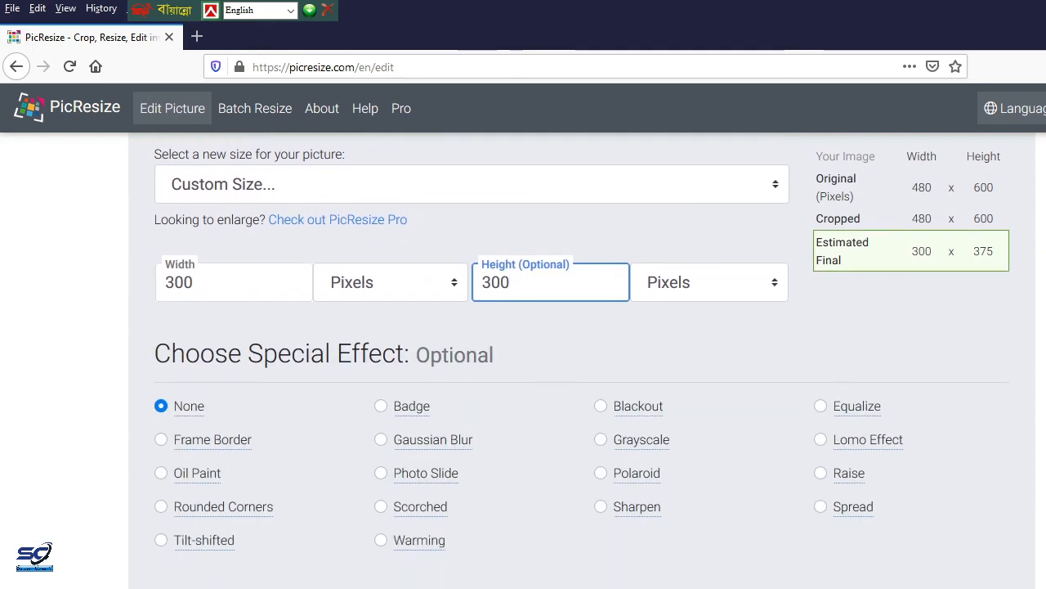
scroll(572, 360, "down", 2)
scroll(299, 528, "down", 2)
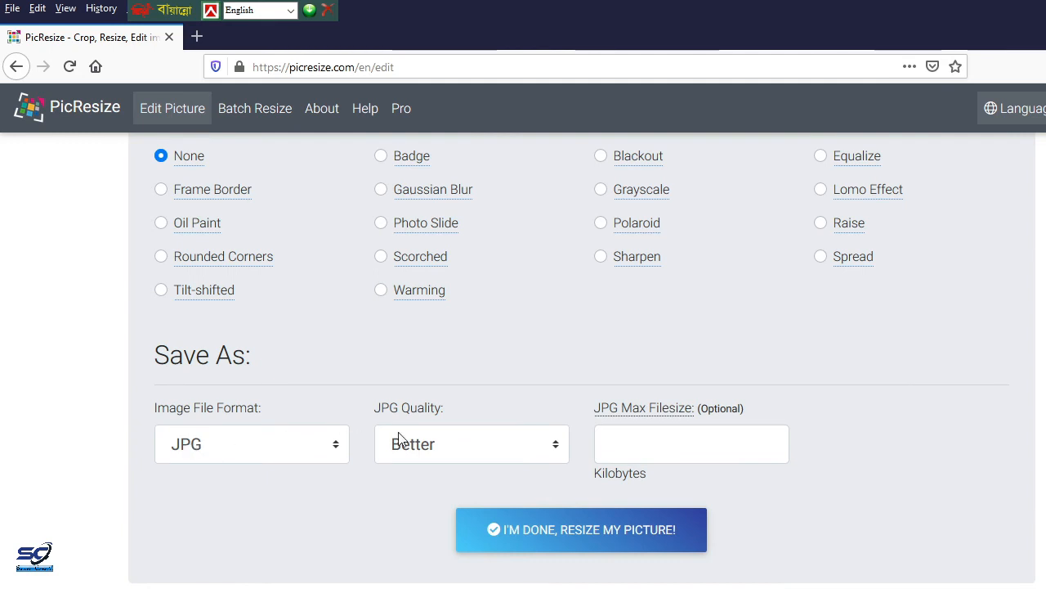
left_click(481, 448)
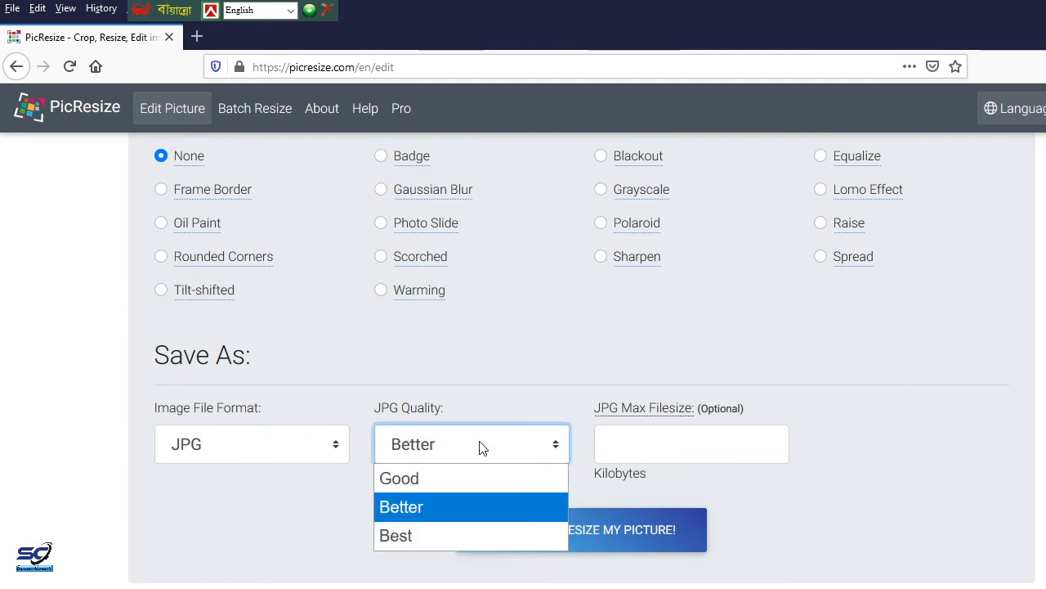
left_click(427, 516)
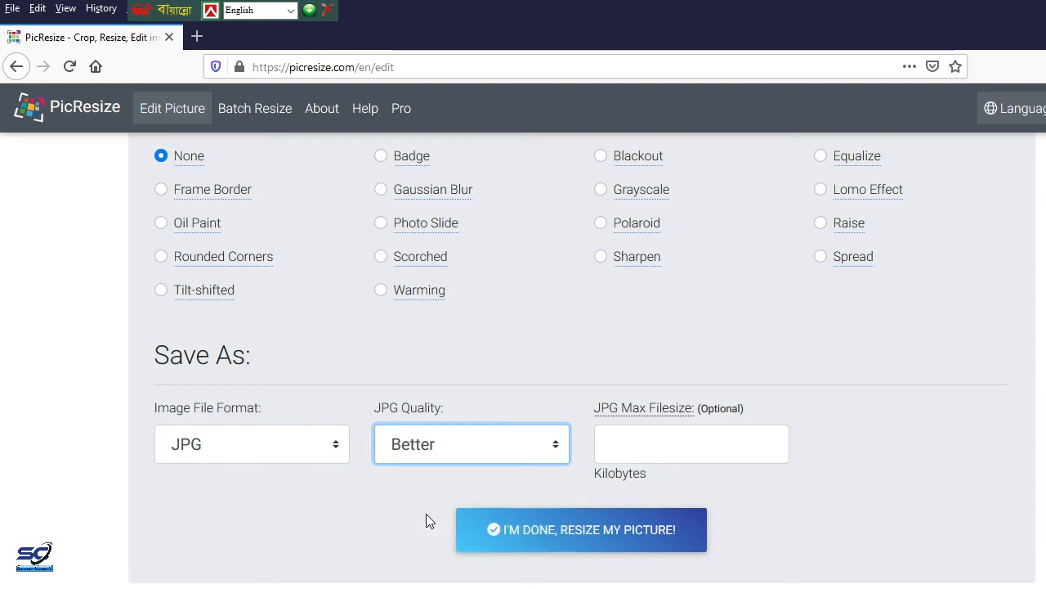
scroll(418, 515, "down", 1)
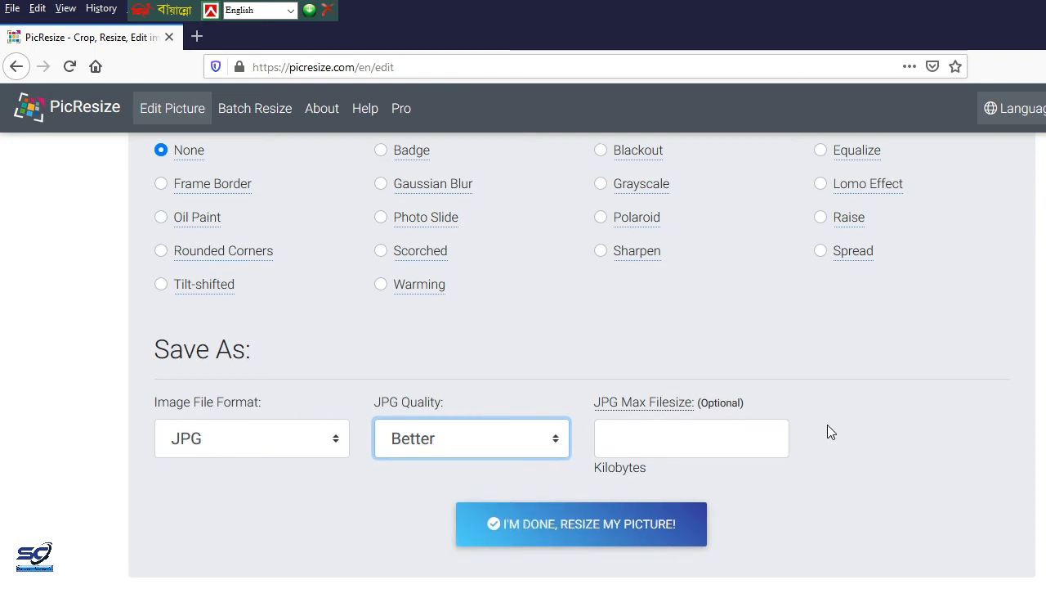
scroll(725, 539, "up", 2)
scroll(721, 564, "down", 2)
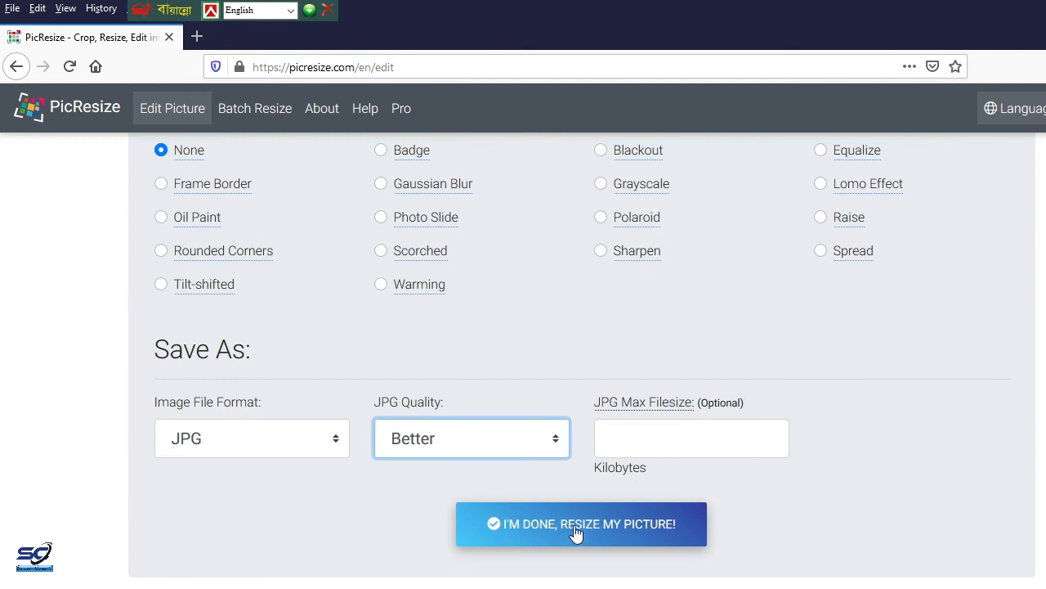
left_click(576, 532)
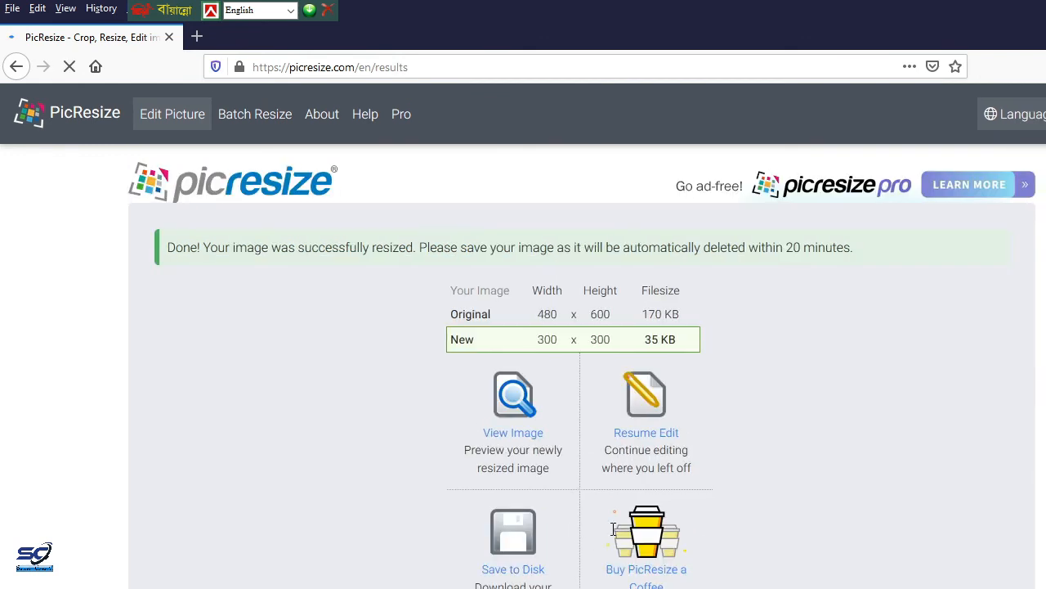
Step: Save the resized portrait rsz_pic-4.jpg to the computer and open its download location
scroll(613, 529, "down", 3)
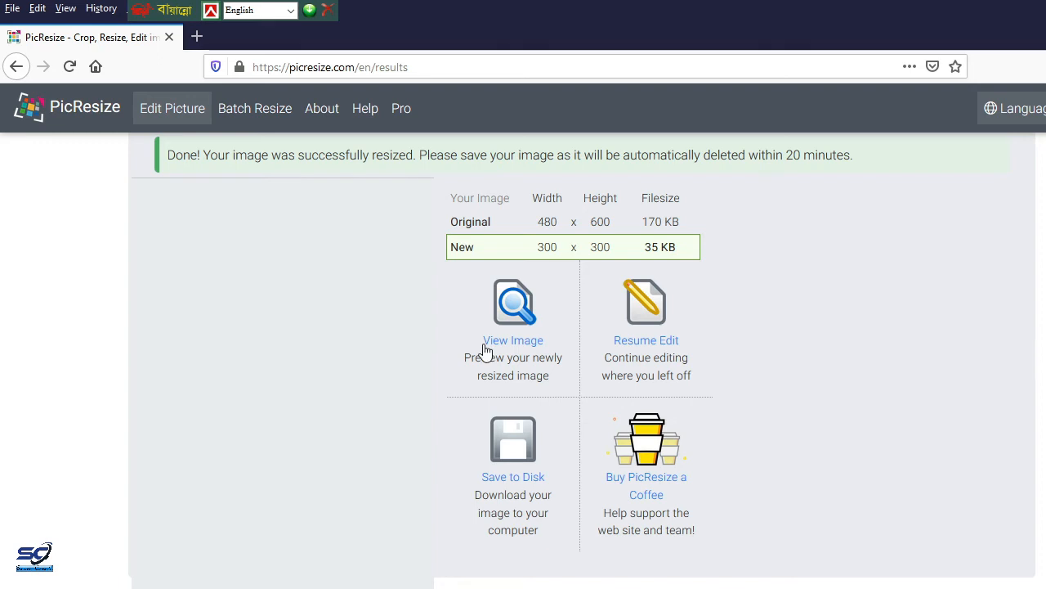
scroll(503, 376, "up", 2)
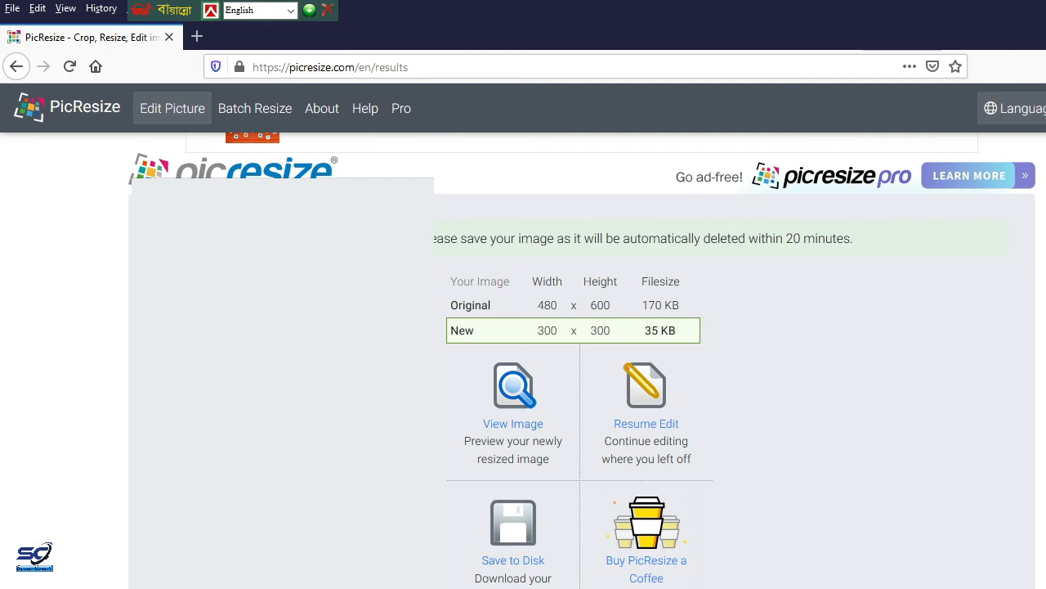
left_click(513, 560)
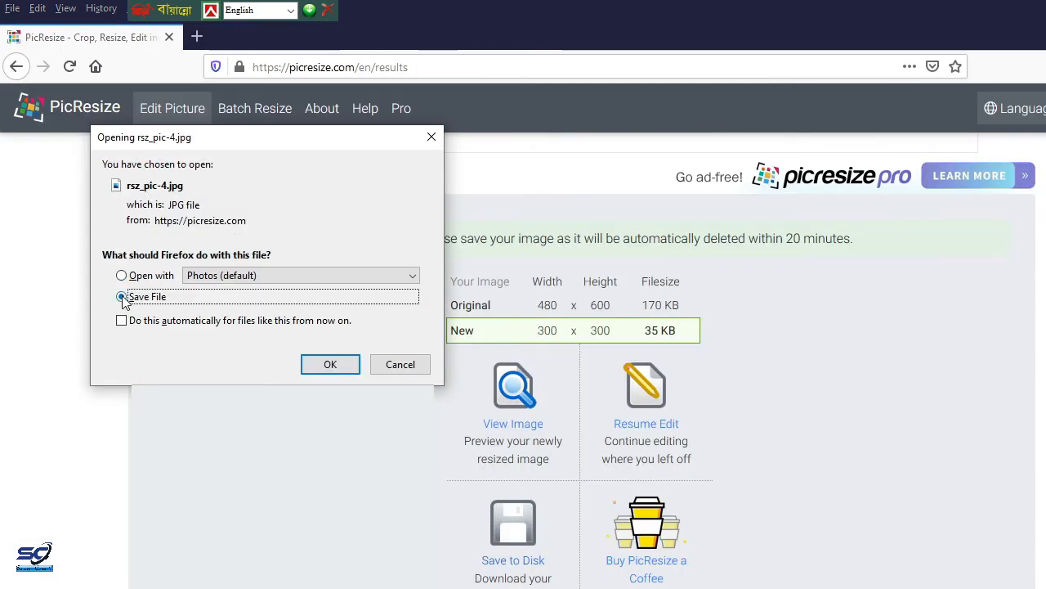
left_click(331, 366)
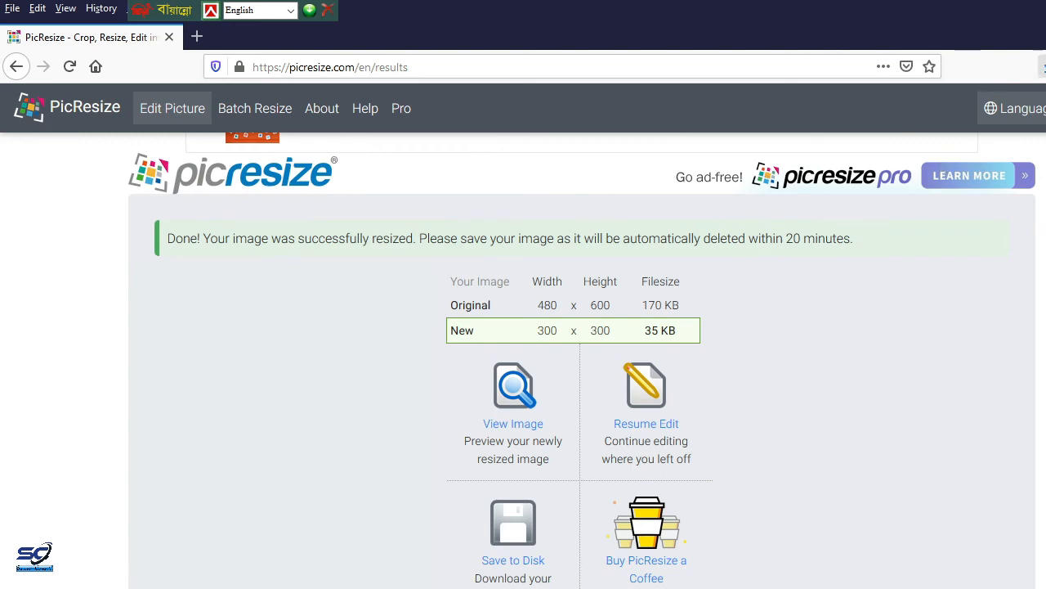
left_click(1043, 67)
left_click(1035, 106)
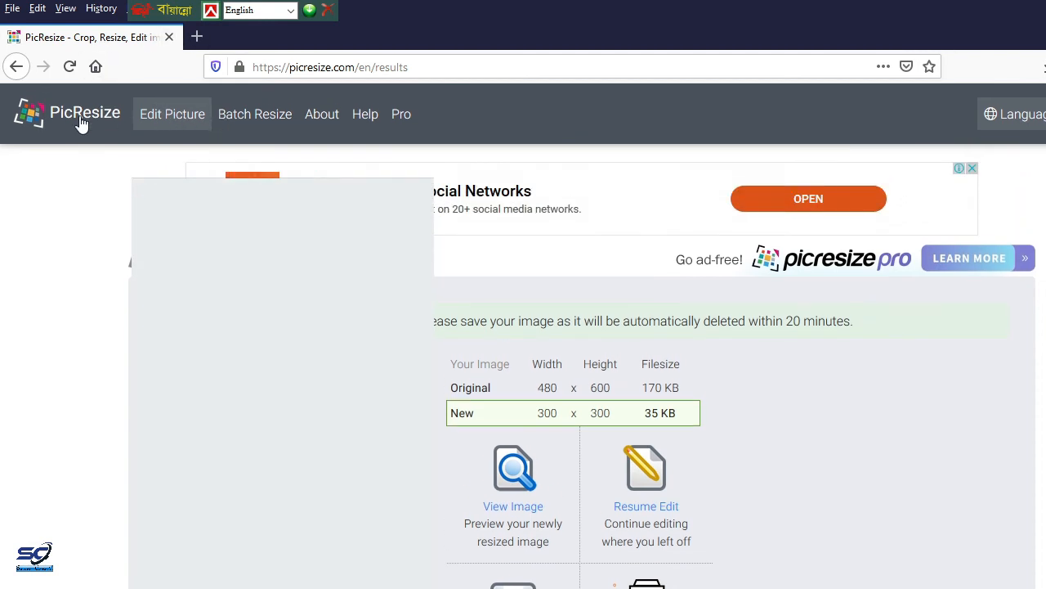
Step: Return to the PicResize start page, load the signature image Sig from New folder (4), and continue to editing
left_click(80, 120)
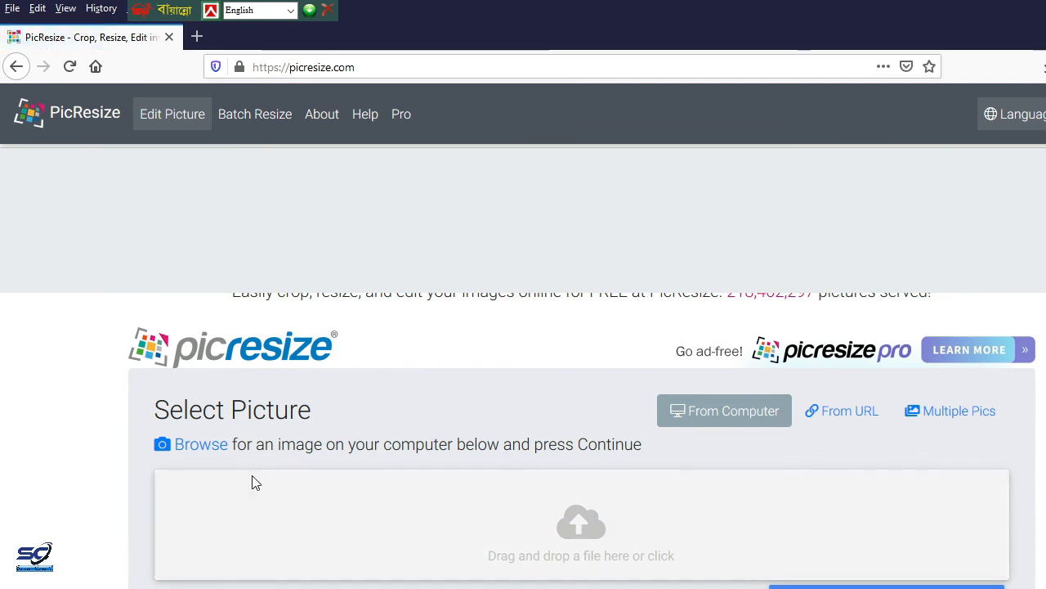
left_click(196, 455)
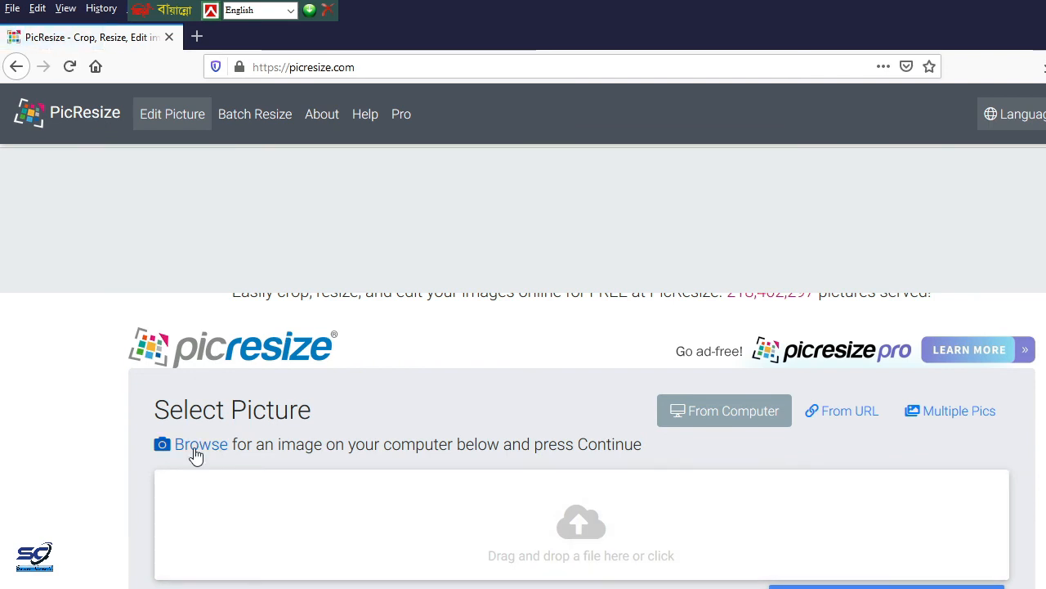
left_click(273, 174)
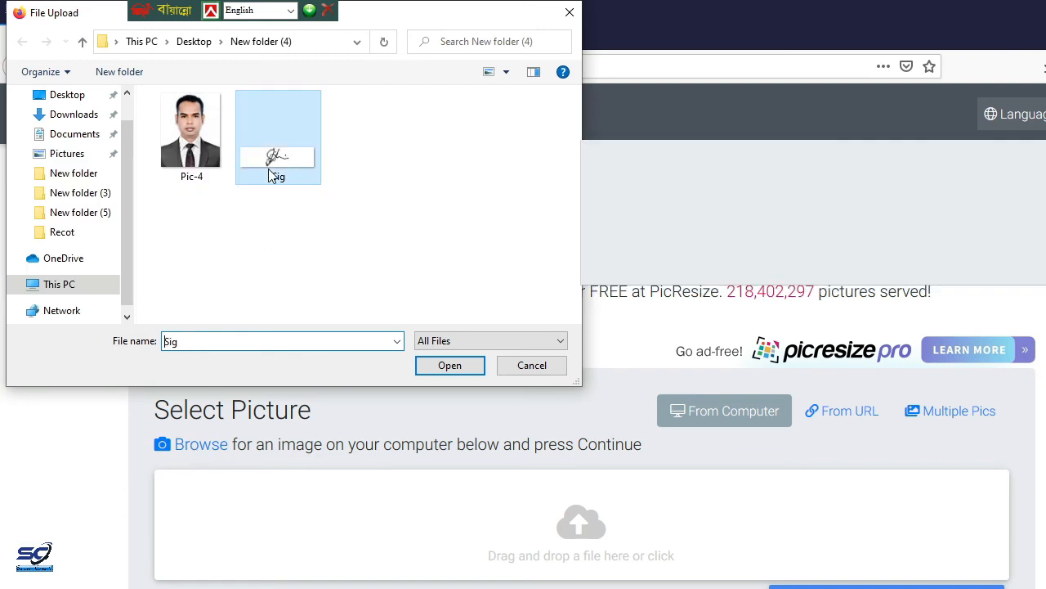
left_click(445, 366)
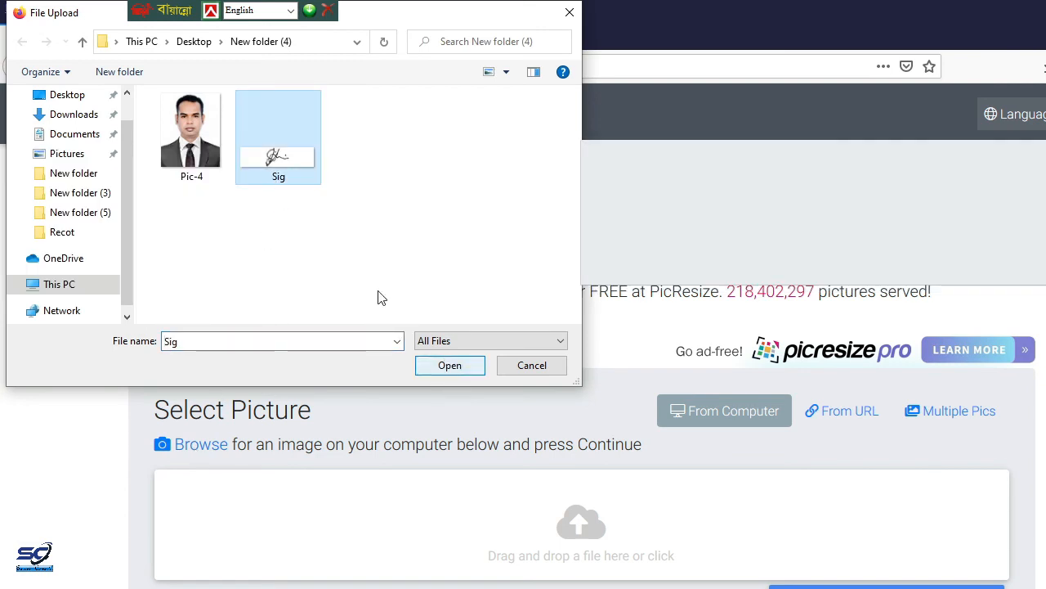
left_click(448, 365)
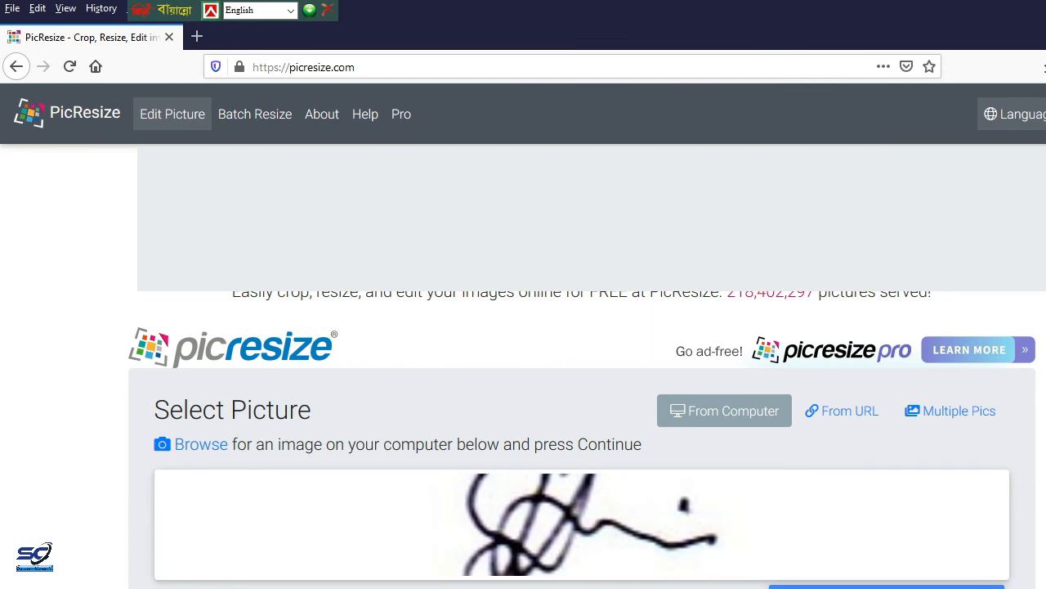
left_click(887, 587)
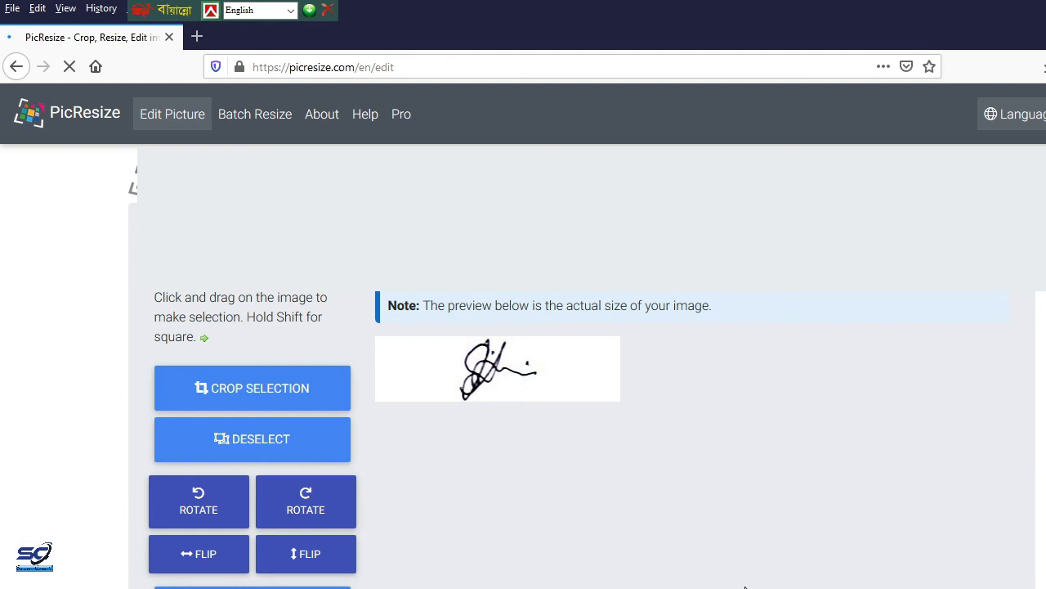
Step: Choose a custom size for the signature with a width of 300 pixels and a height of 80 pixels
scroll(745, 587, "down", 3)
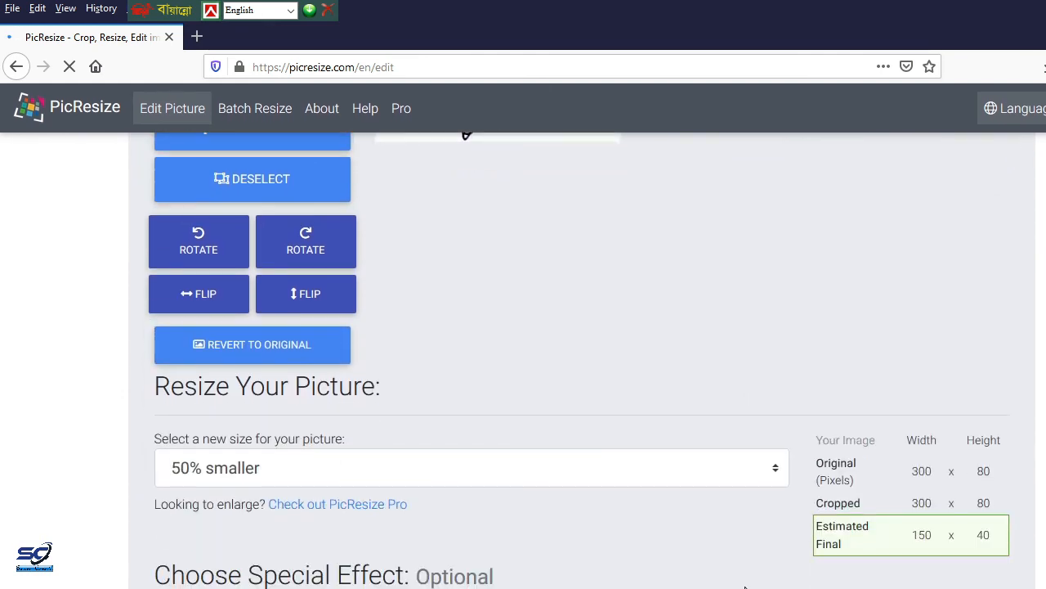
scroll(472, 433, "up", 2)
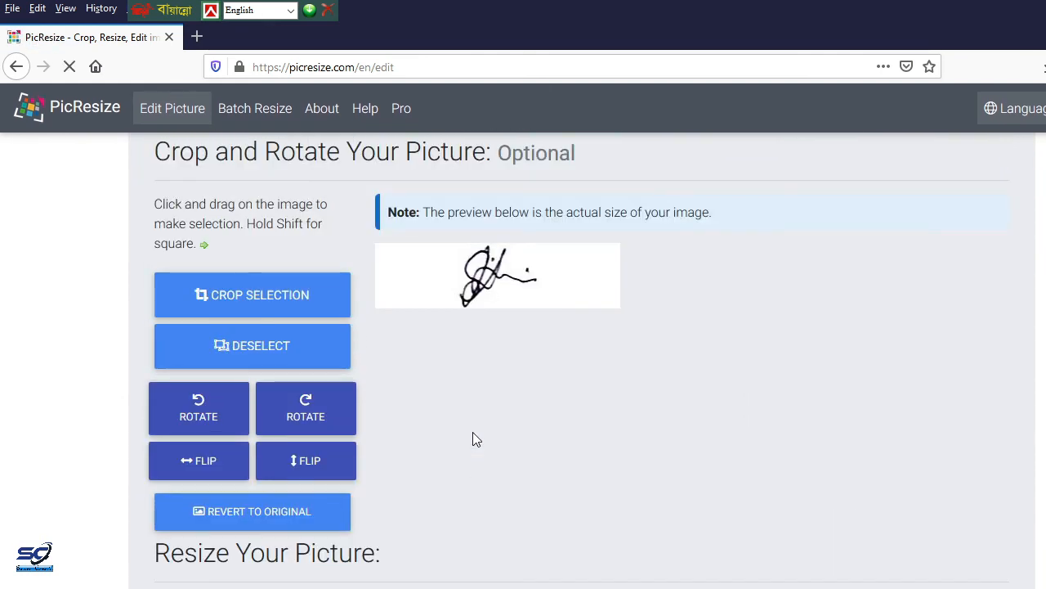
scroll(456, 544, "down", 2)
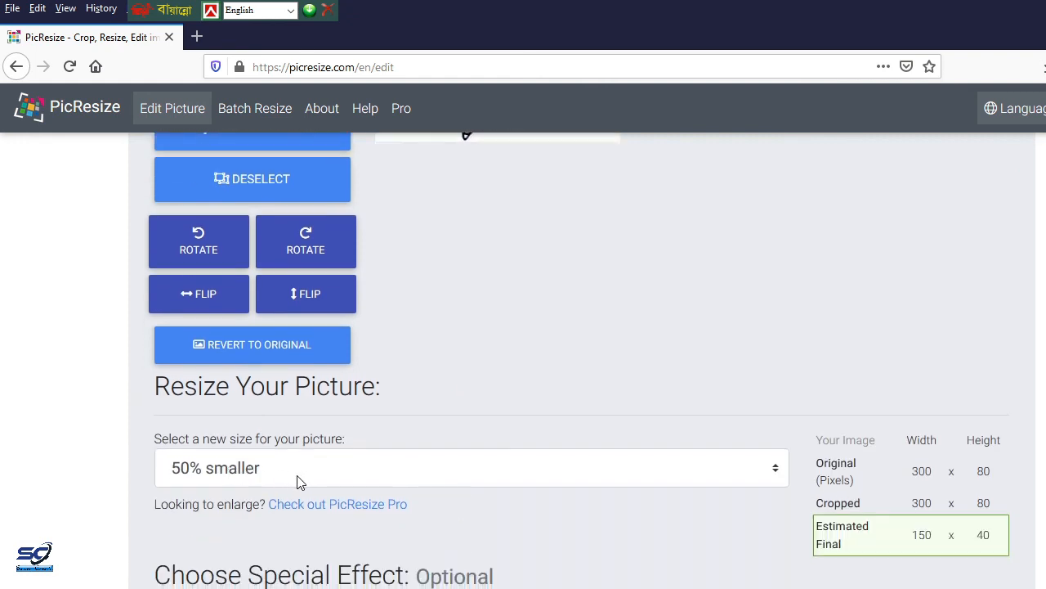
left_click(457, 480)
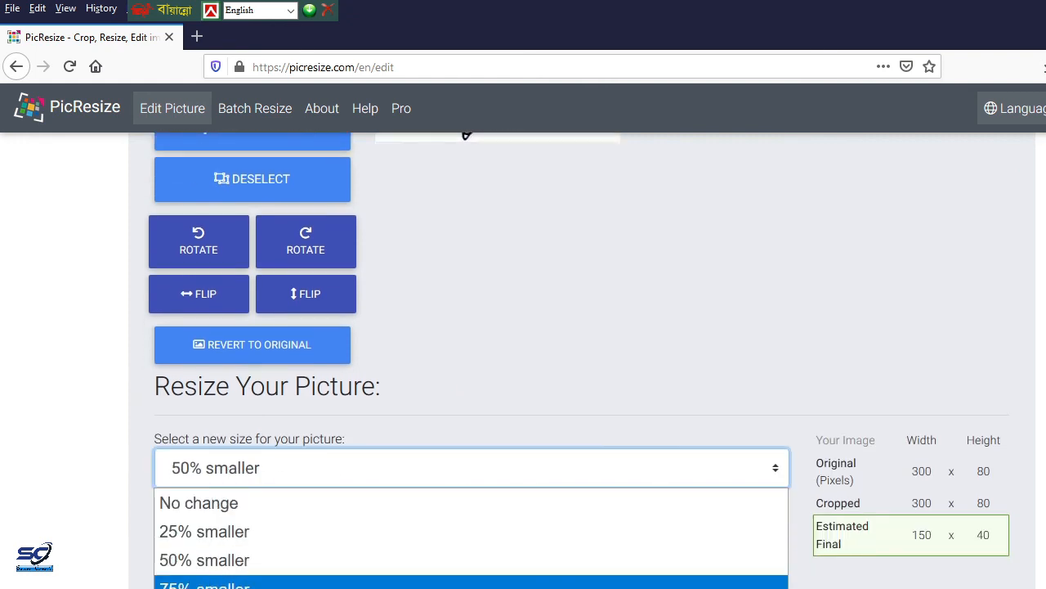
left_click(262, 588)
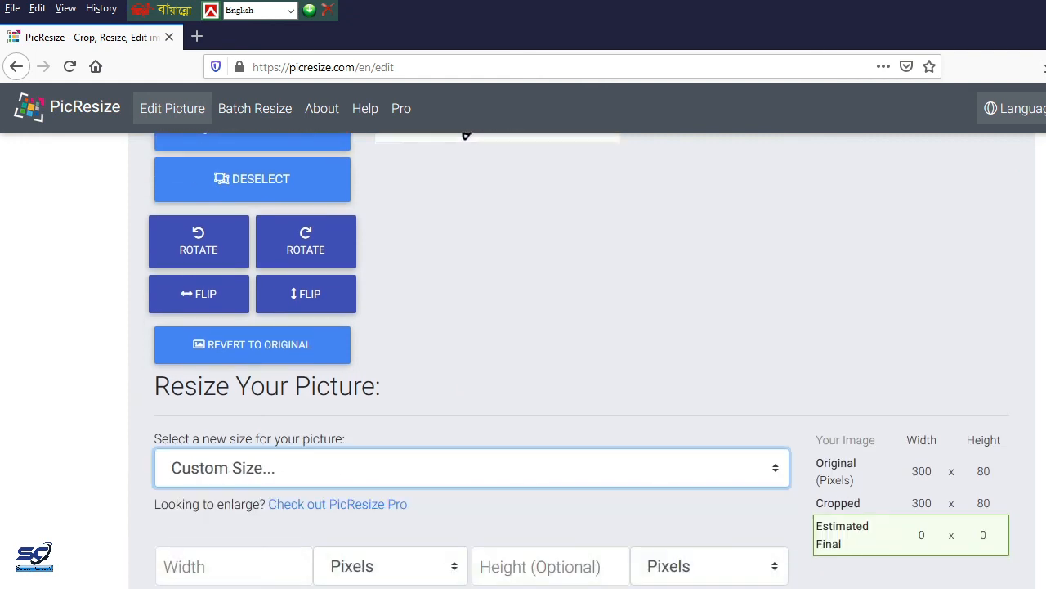
scroll(262, 531, "down", 2)
left_click(228, 396)
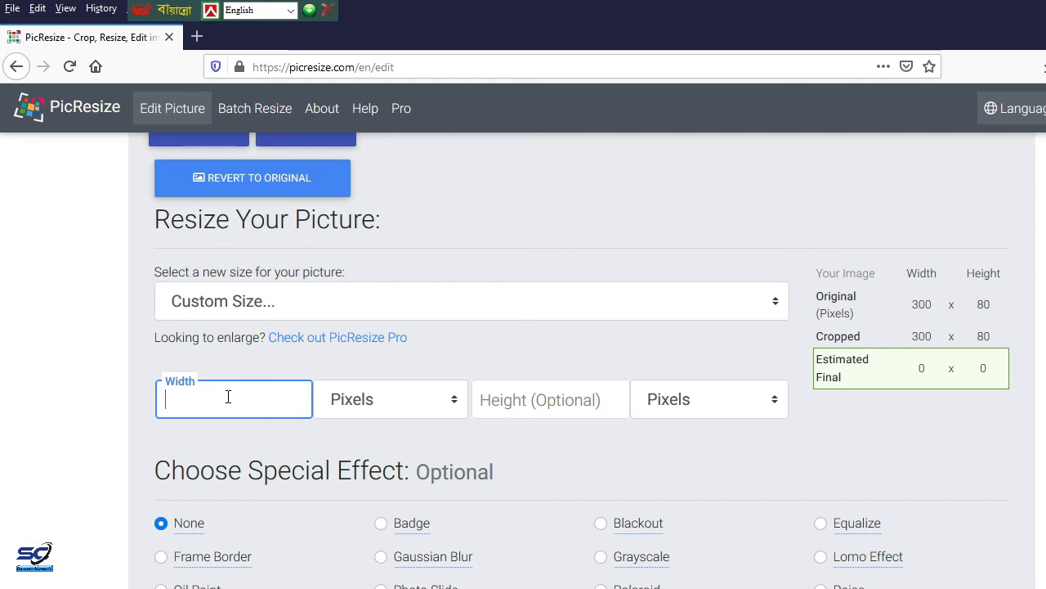
type("300")
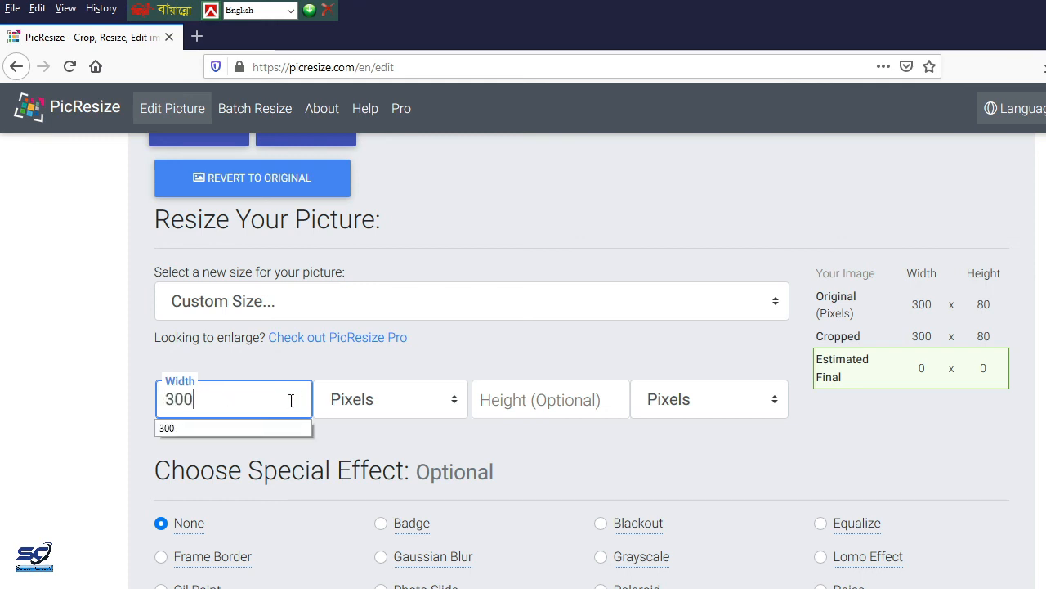
left_click(437, 407)
left_click(436, 408)
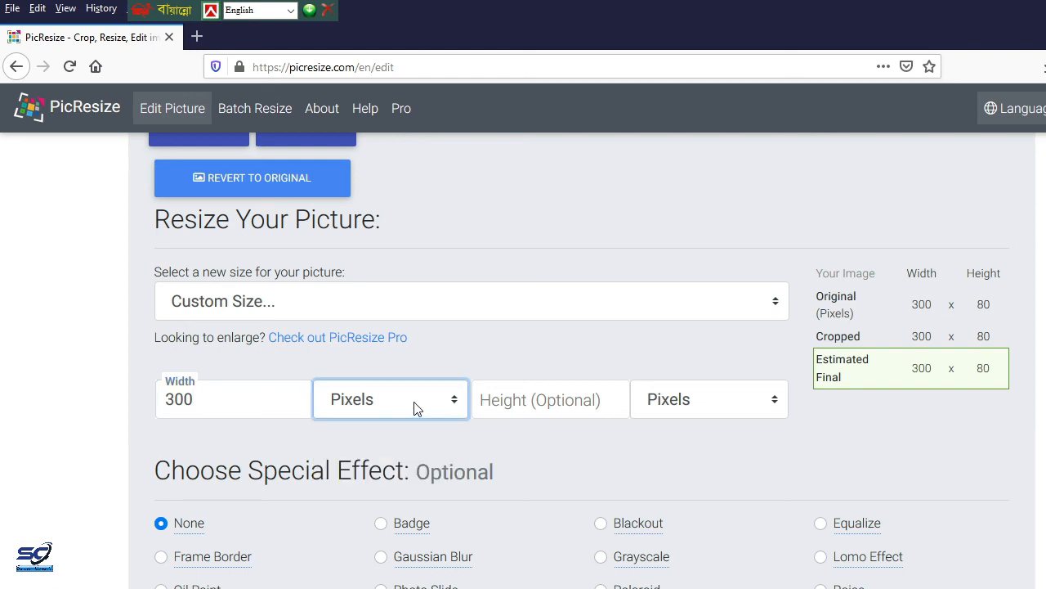
left_click(547, 408)
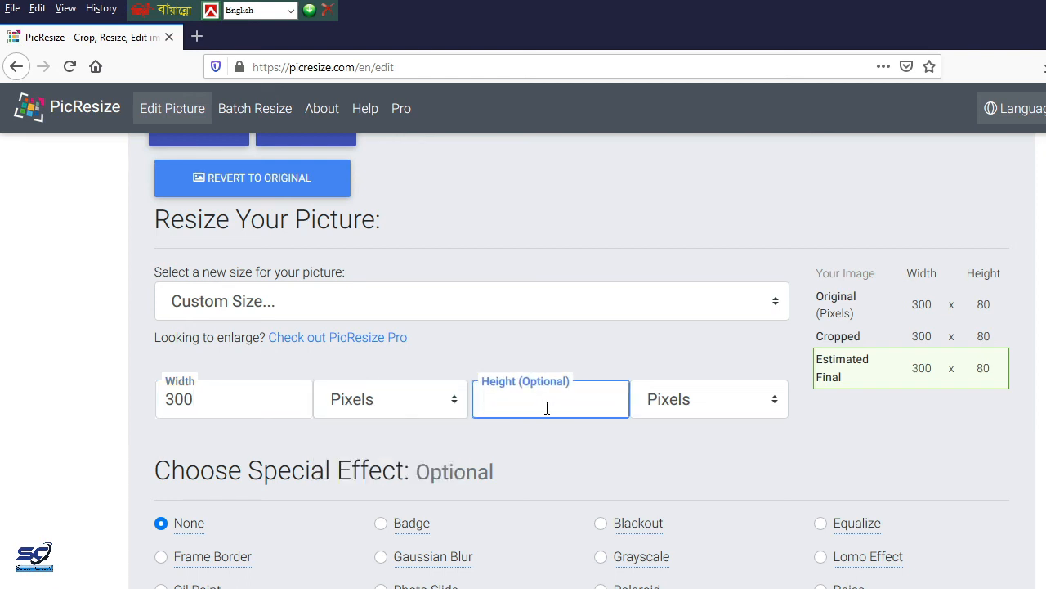
type("80")
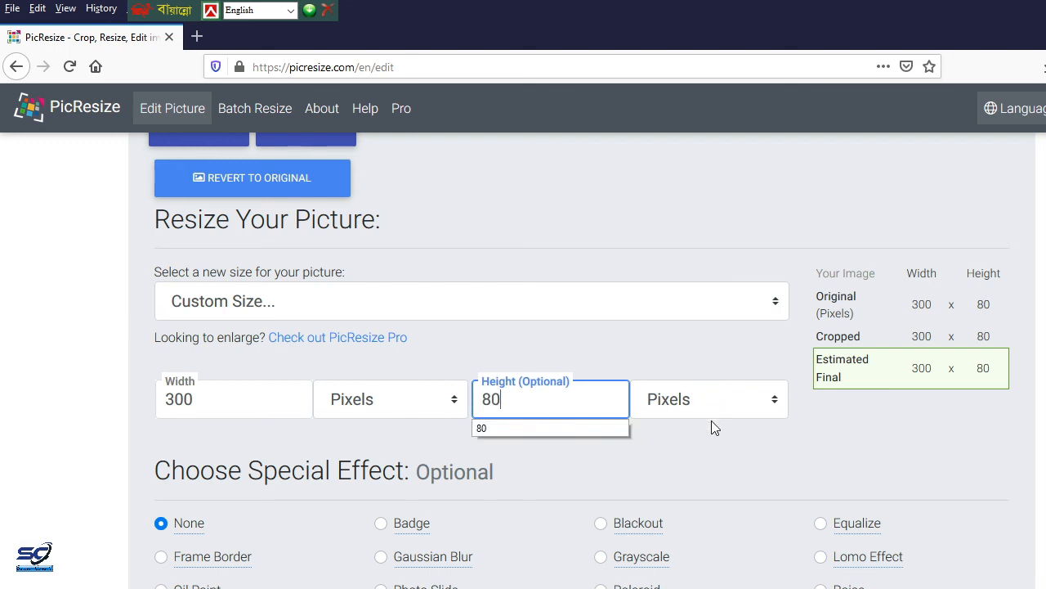
left_click(713, 405)
left_click(676, 431)
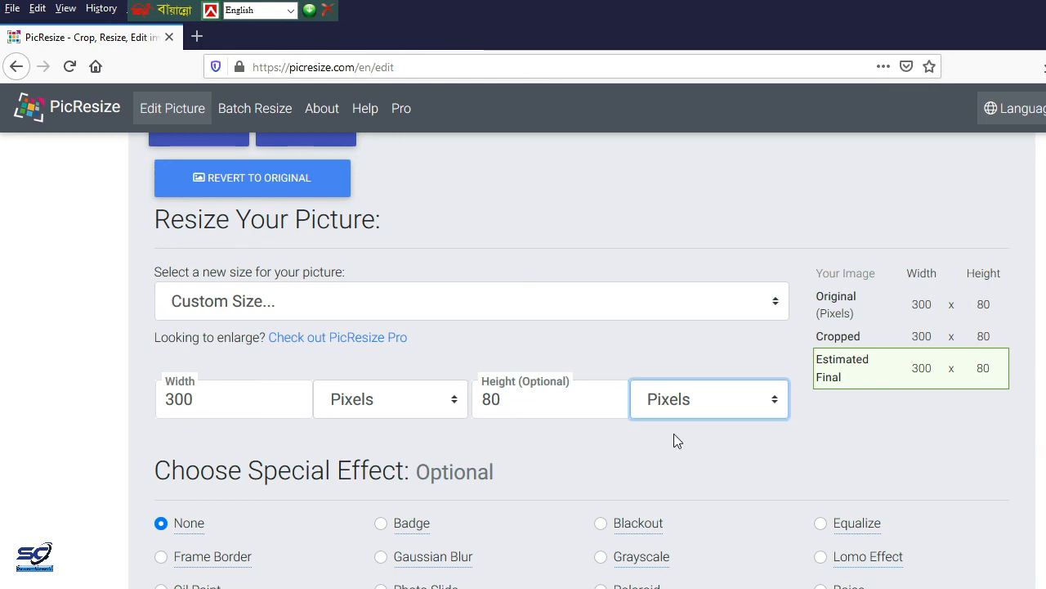
Step: Keep the signature in JPG format with Better quality and no special effect, and resize it
scroll(674, 433, "down", 3)
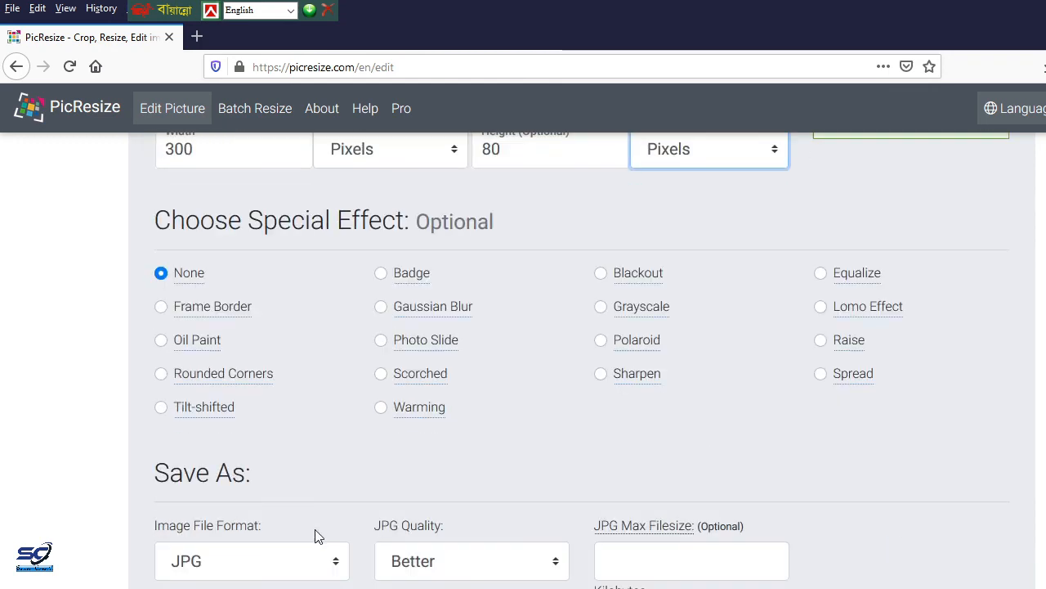
scroll(306, 539, "down", 1)
left_click(277, 491)
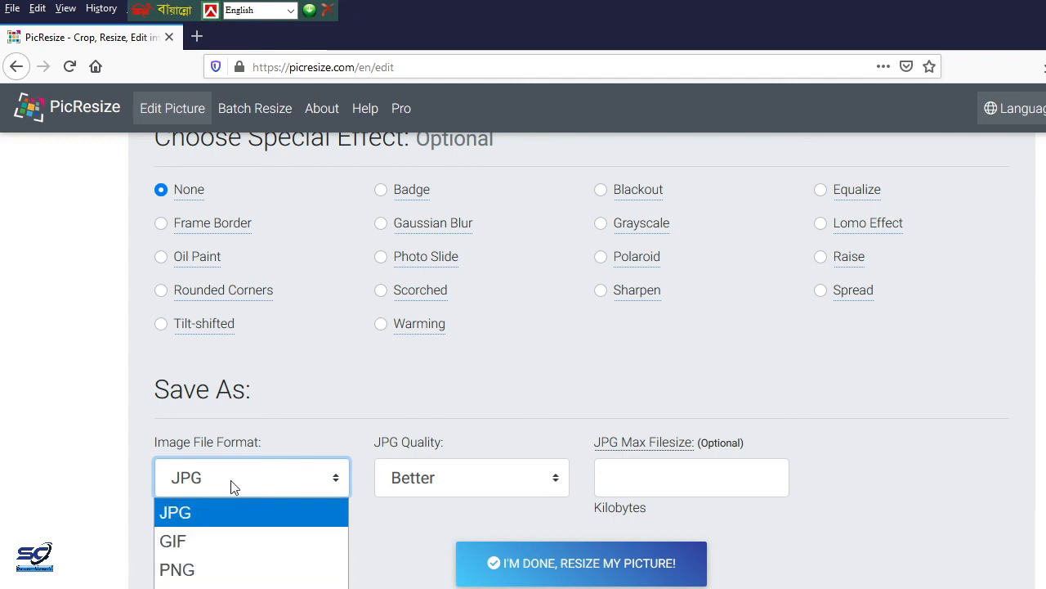
left_click(214, 512)
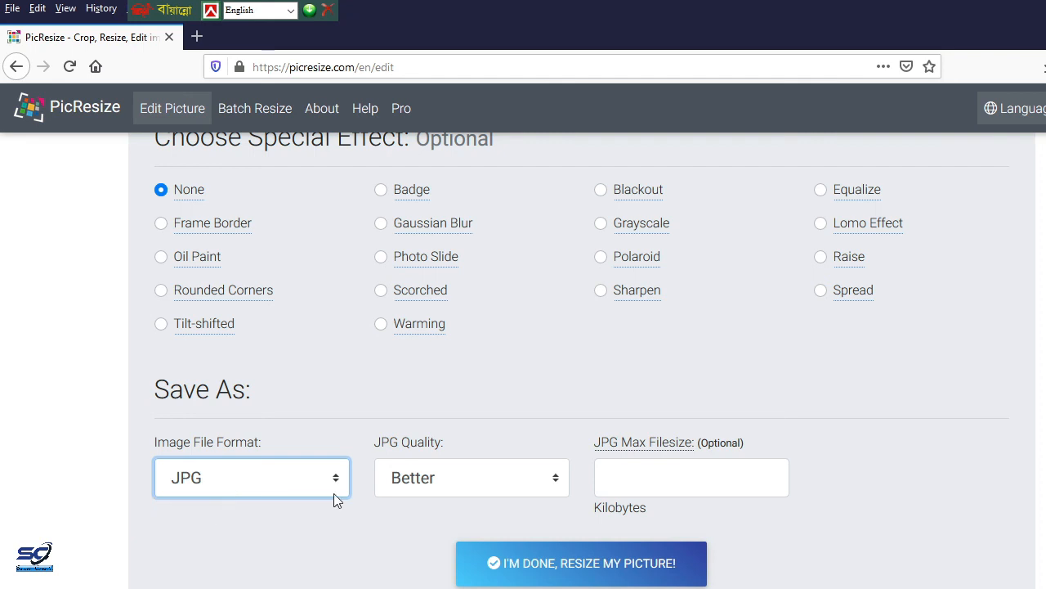
left_click(448, 479)
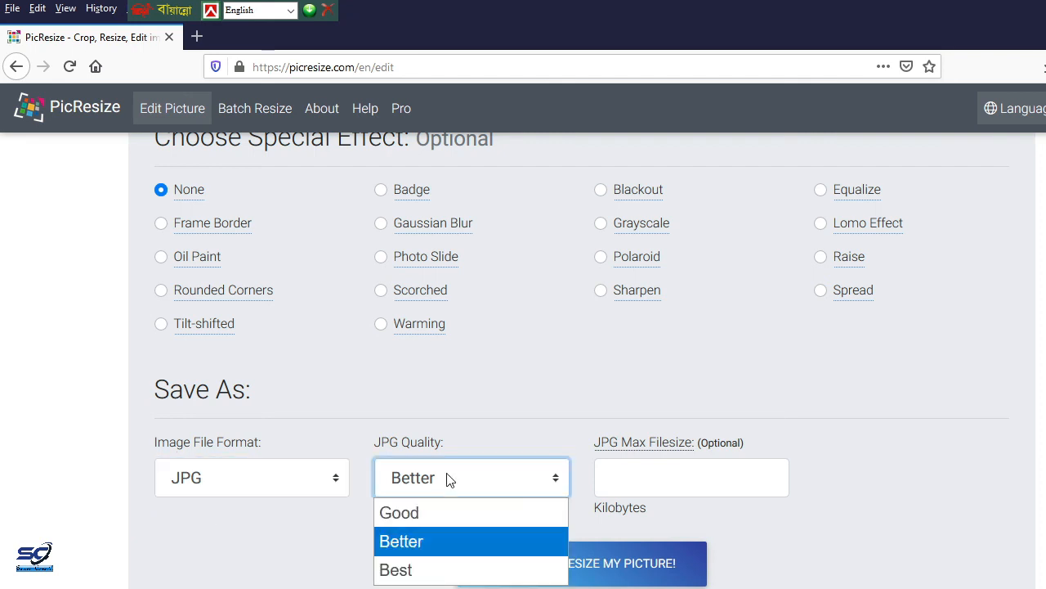
left_click(449, 479)
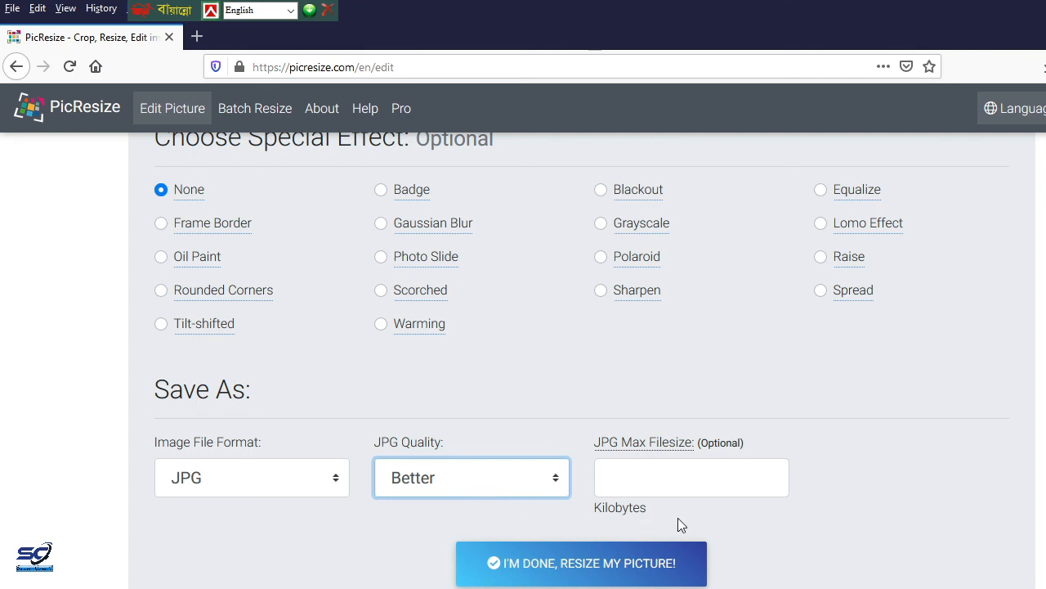
left_click(561, 572)
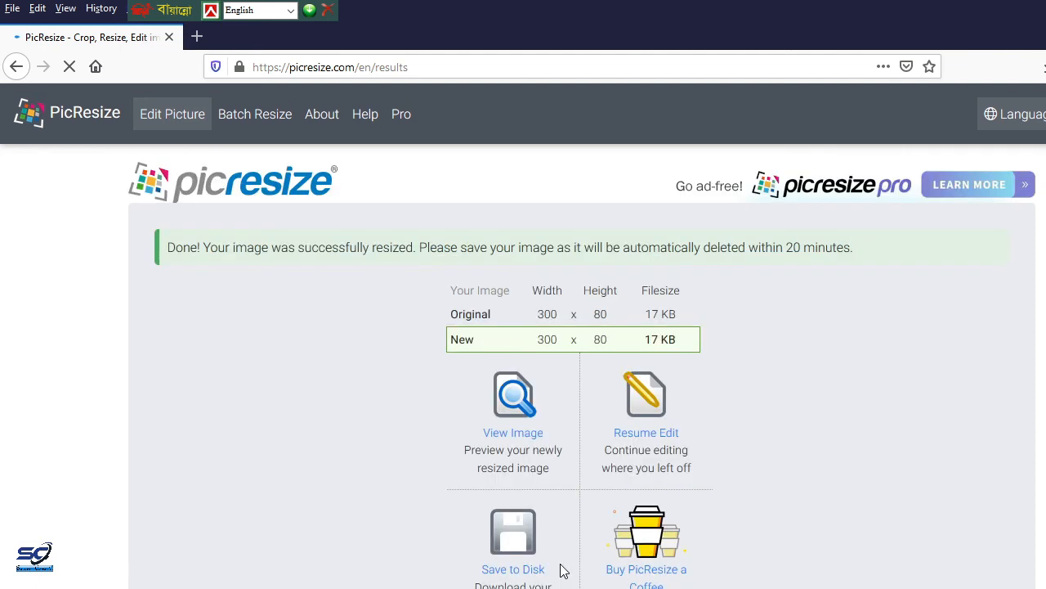
Step: Save the resized signature rsz_sig.jpg to the computer
scroll(560, 570, "down", 1)
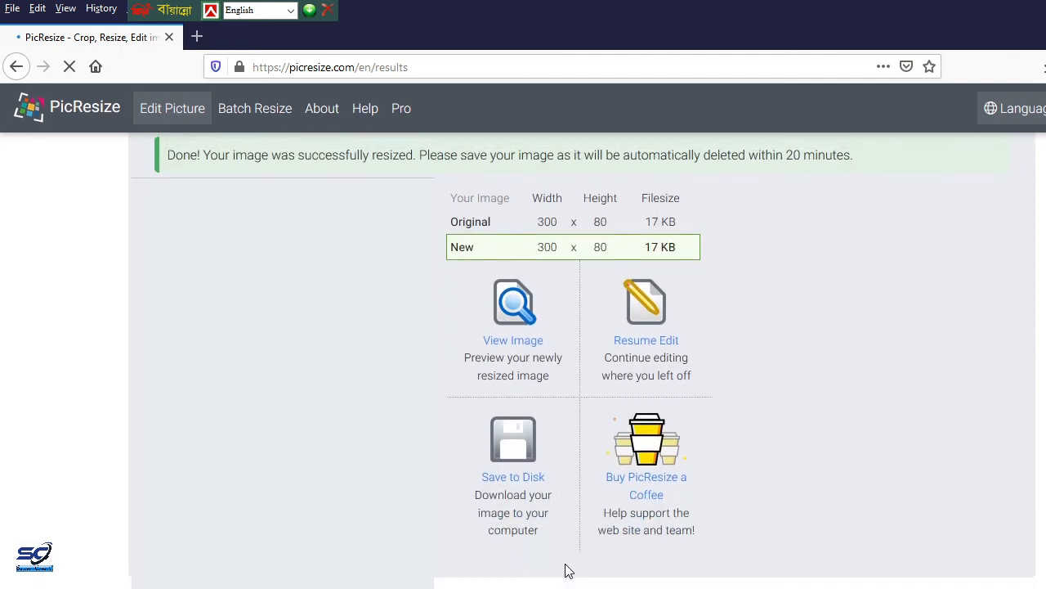
left_click(512, 477)
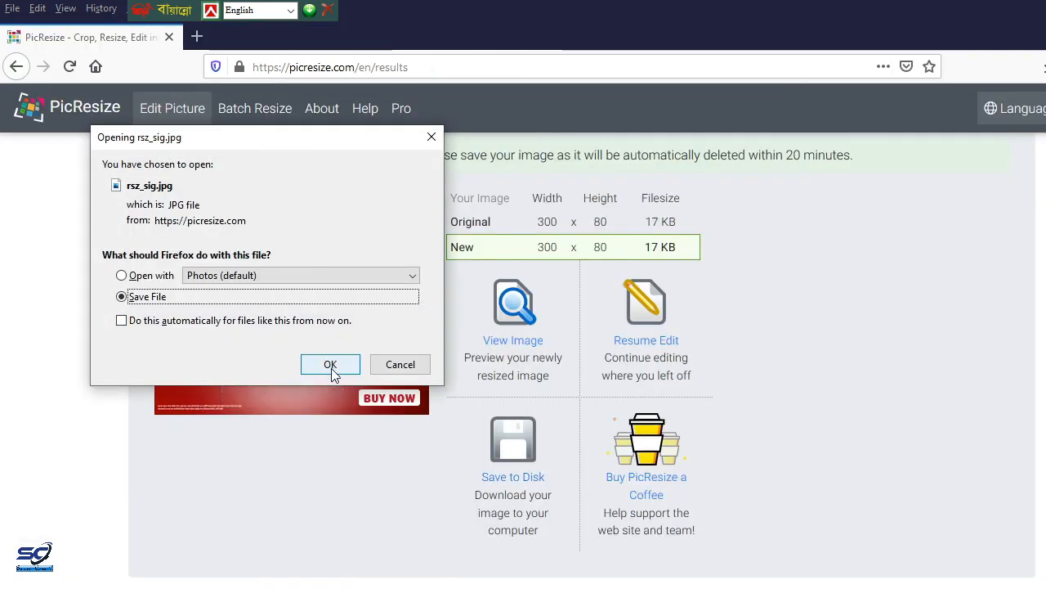
left_click(336, 365)
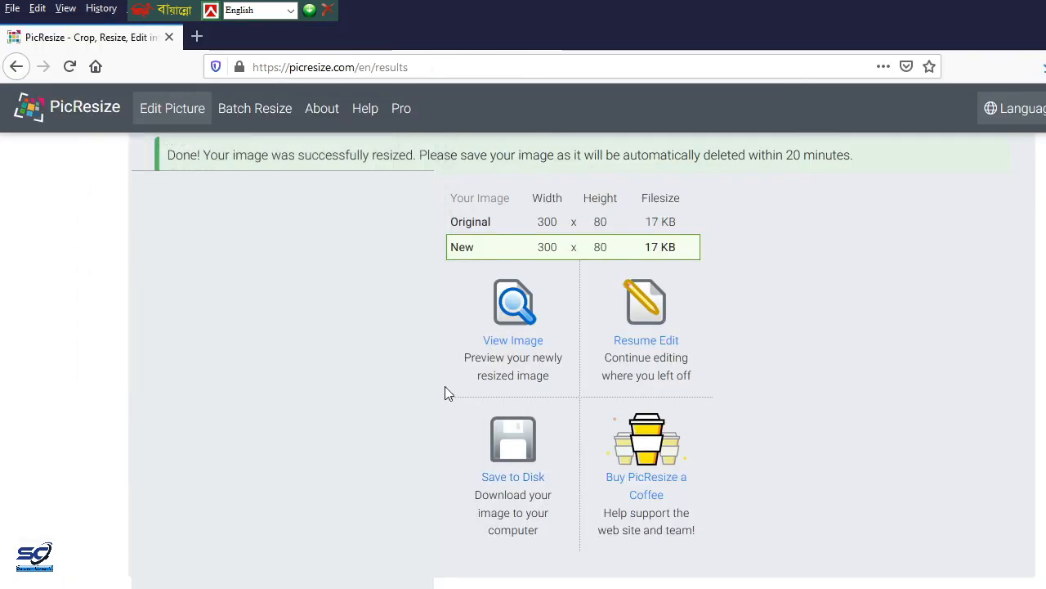
Step: Show the downloaded signature in the Downloads folder and check the dimensions and file size of rsz_sig
left_click(1041, 67)
left_click(1038, 119)
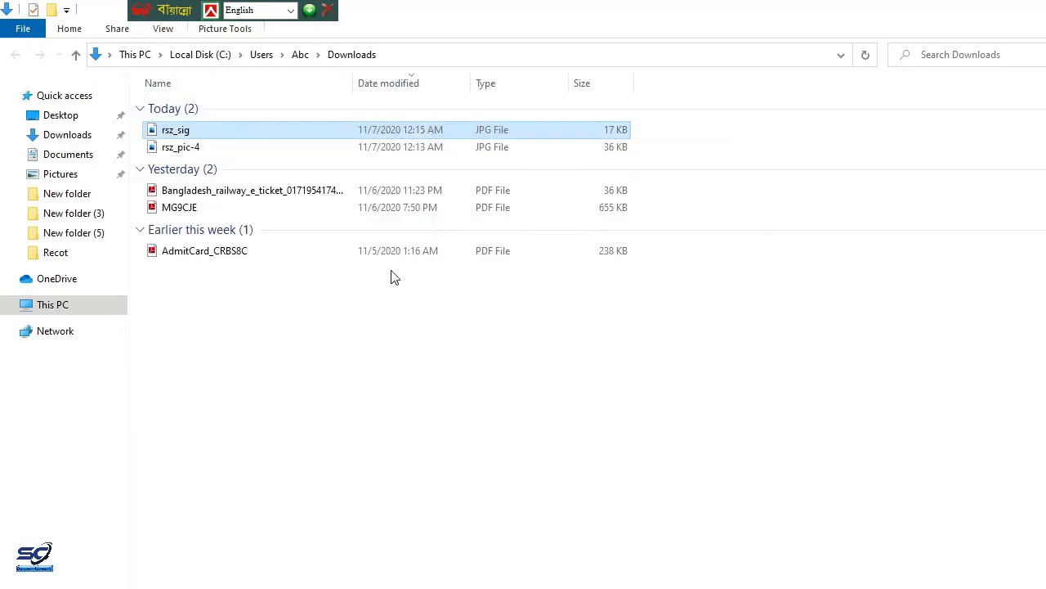
mouse_move(166, 136)
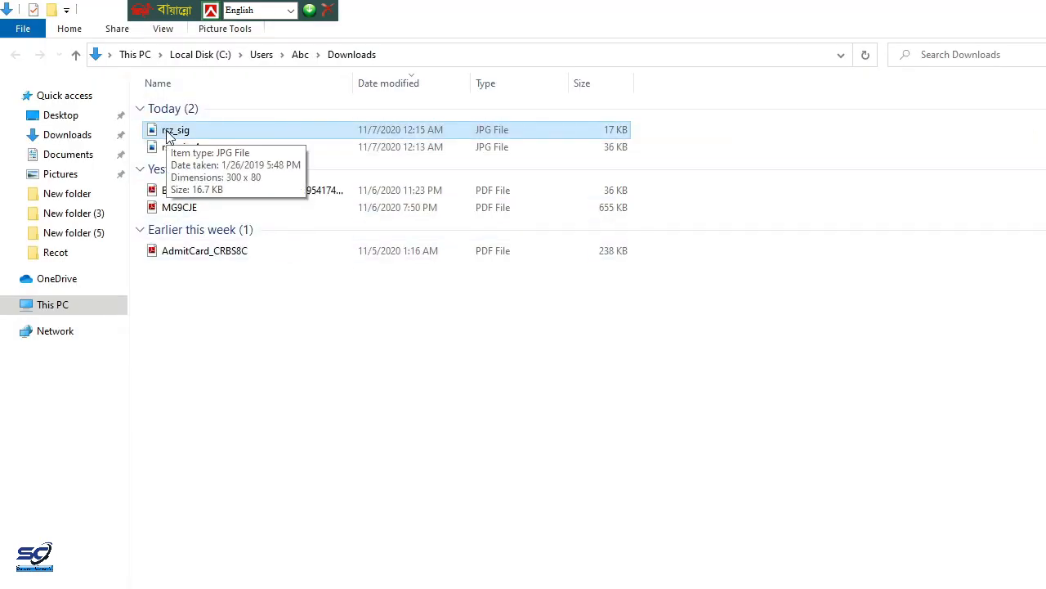